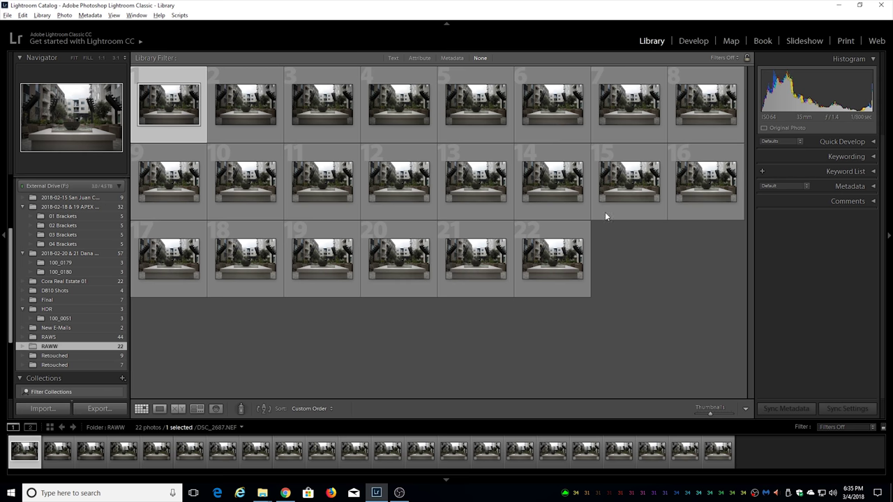
Step: Open DSC_2687 in Develop and enable its lens profile correction, toggling it off and on to compare
double_click(158, 109)
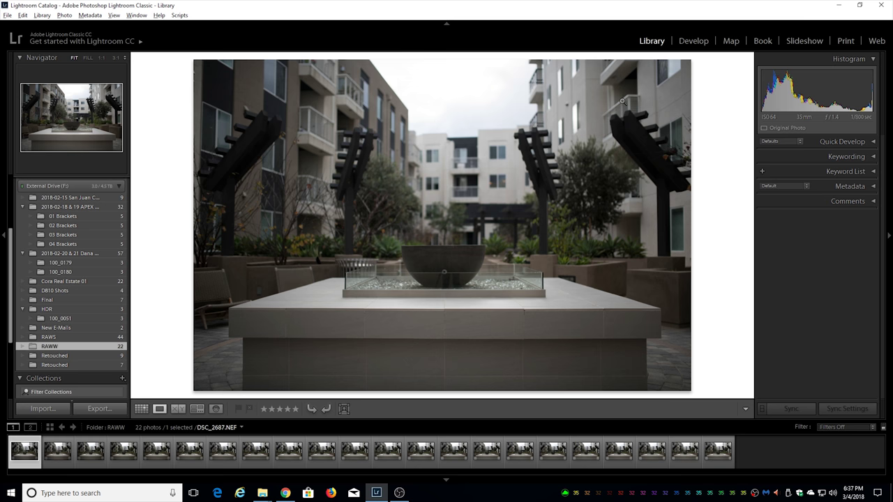
click(694, 42)
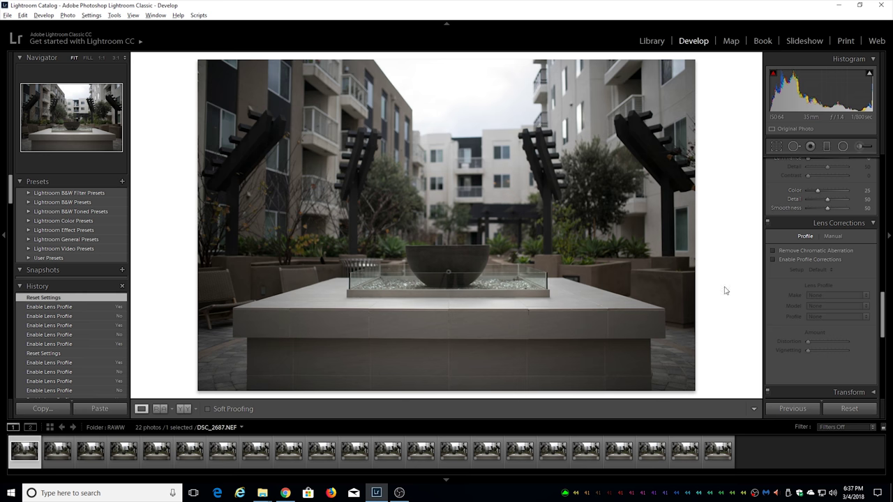
click(773, 260)
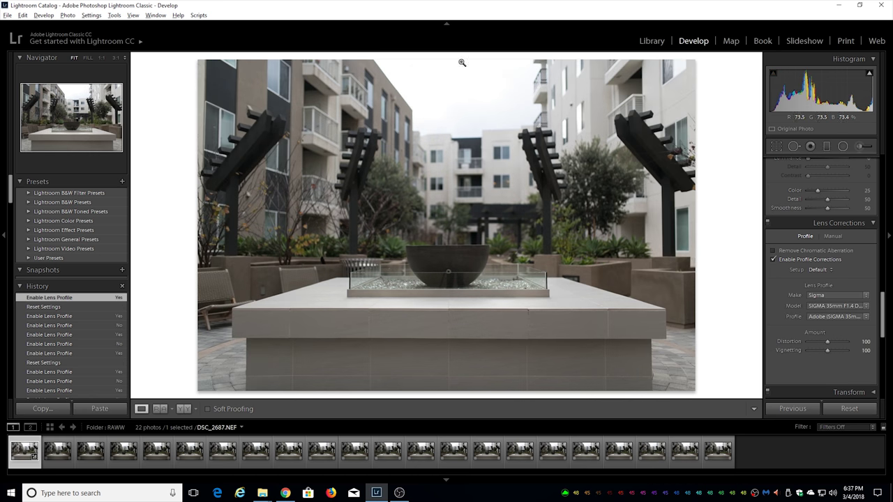
click(773, 259)
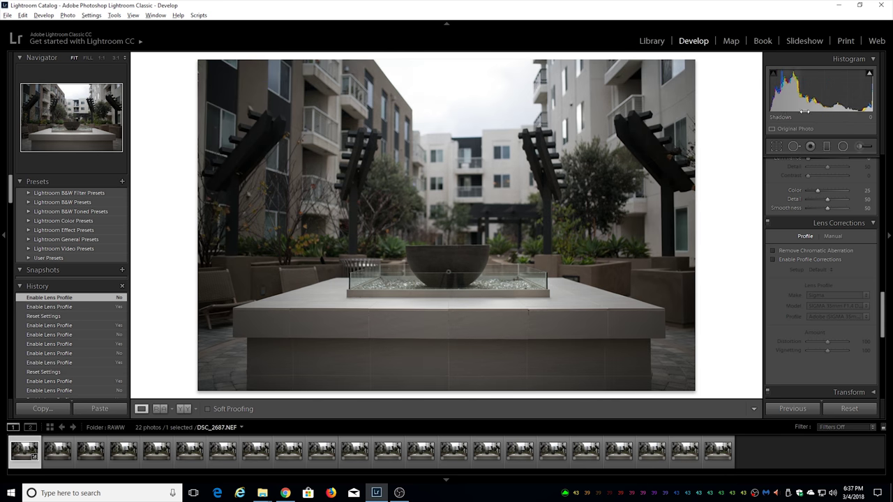
click(773, 259)
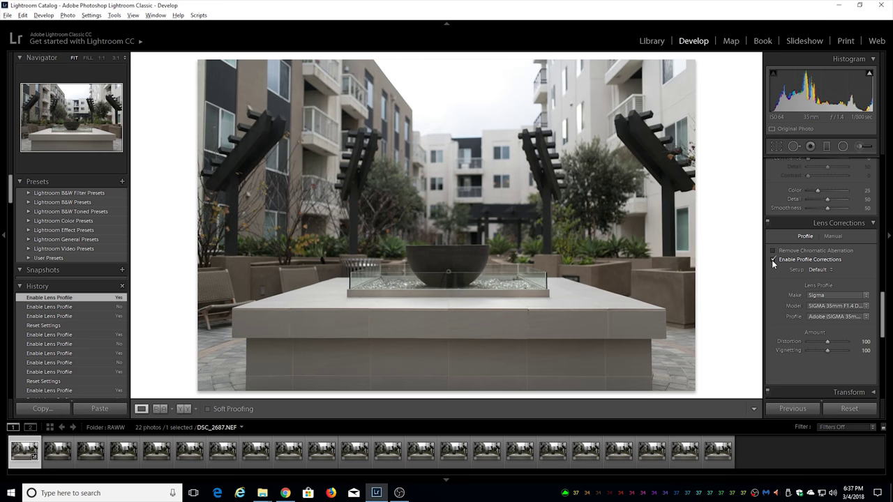
click(773, 260)
click(773, 260)
click(773, 261)
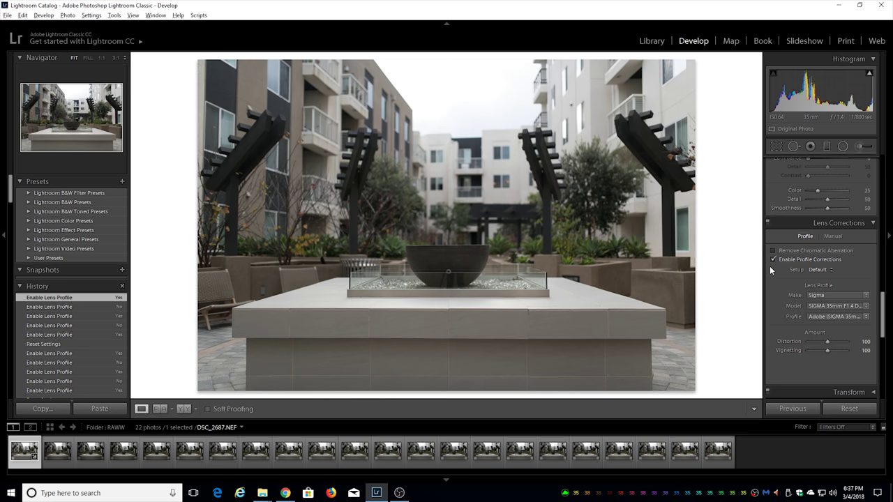
Step: Enable lens profile corrections on each shot from DSC_2688 through DSC_2693
key(Right)
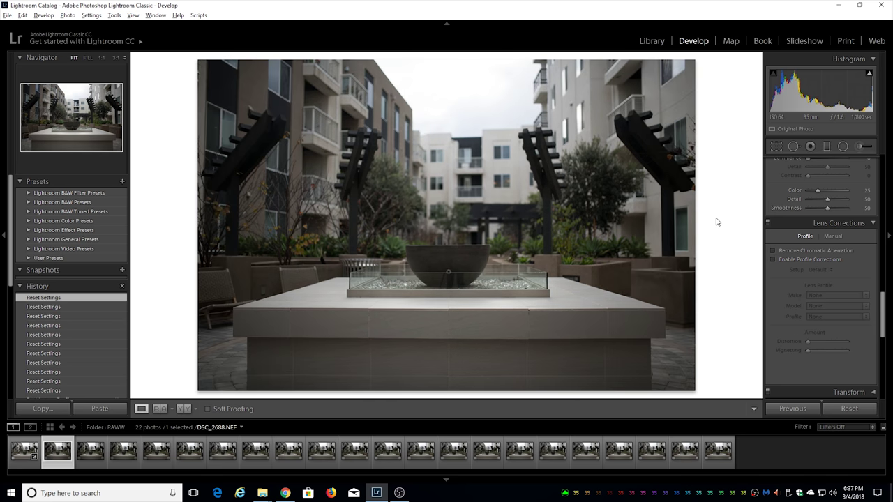
click(772, 260)
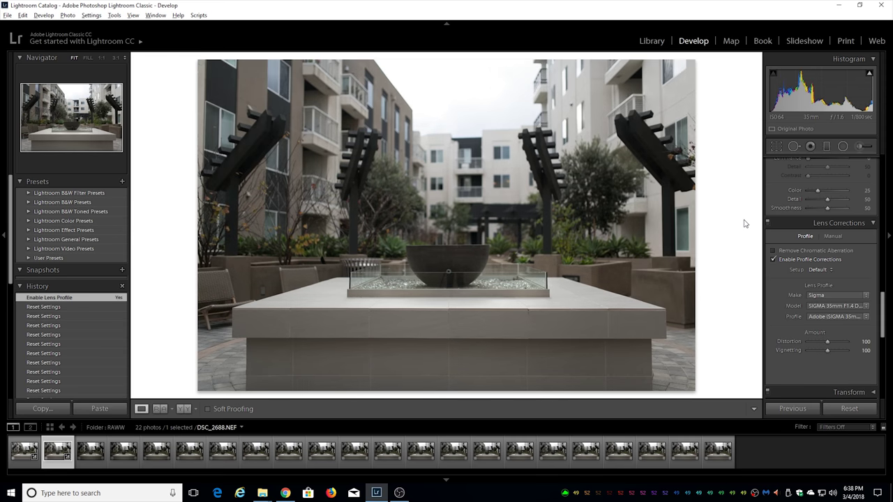
key(Right)
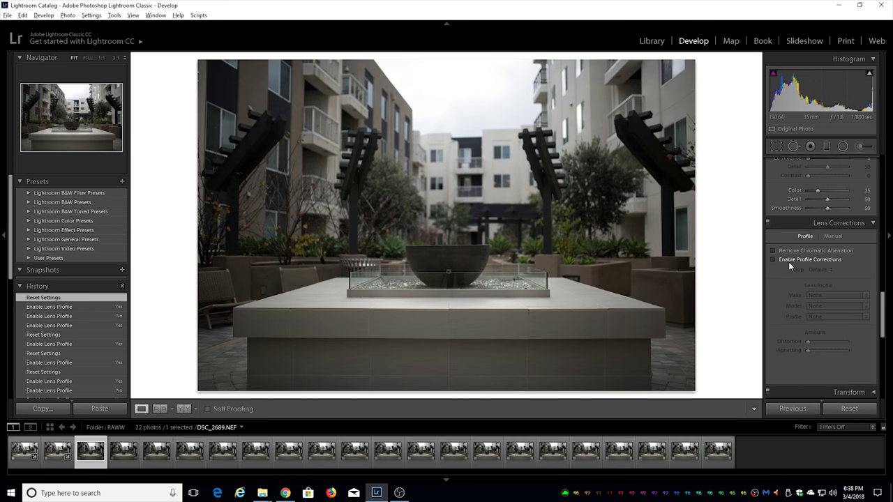
click(787, 261)
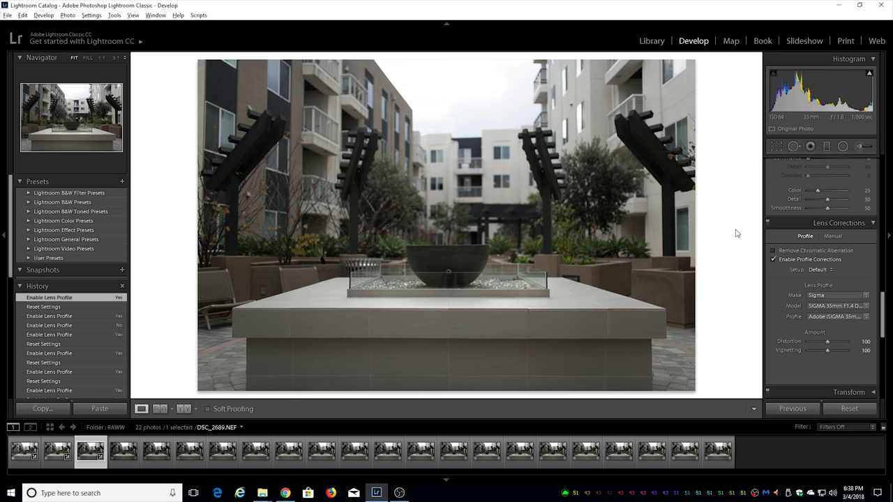
key(Right)
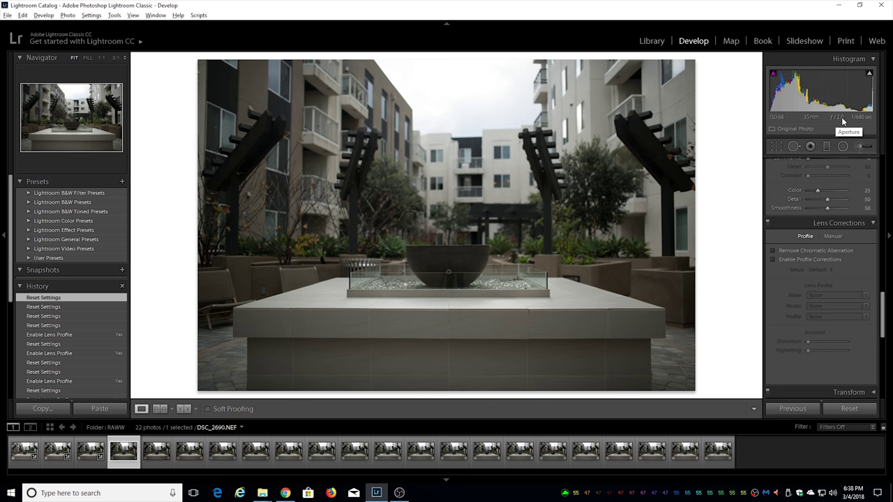
click(773, 260)
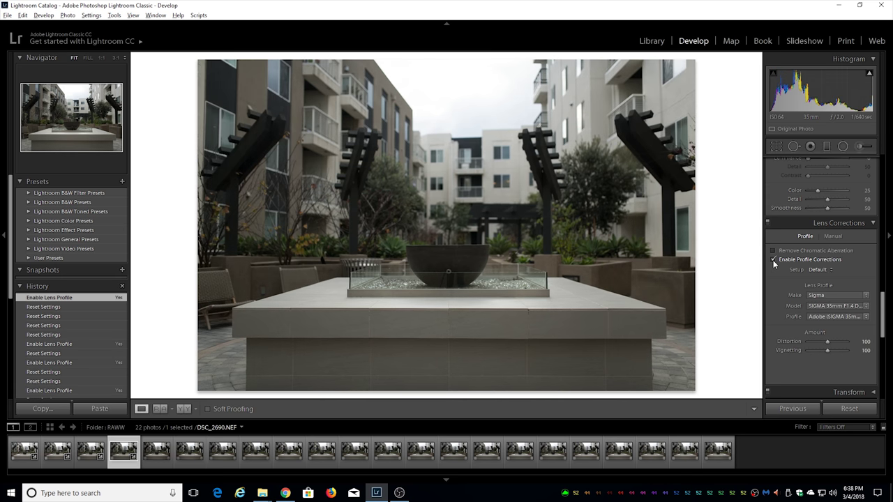
key(Right)
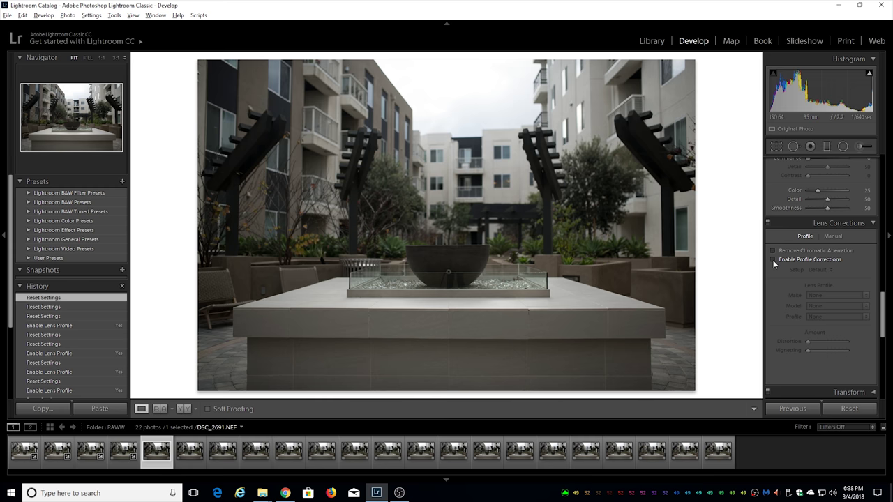
click(773, 261)
key(Right)
click(773, 261)
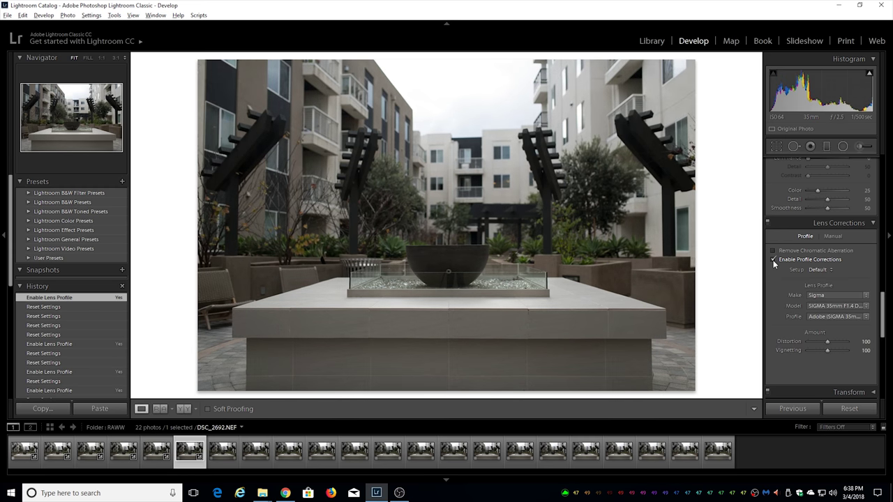
key(Right)
click(773, 261)
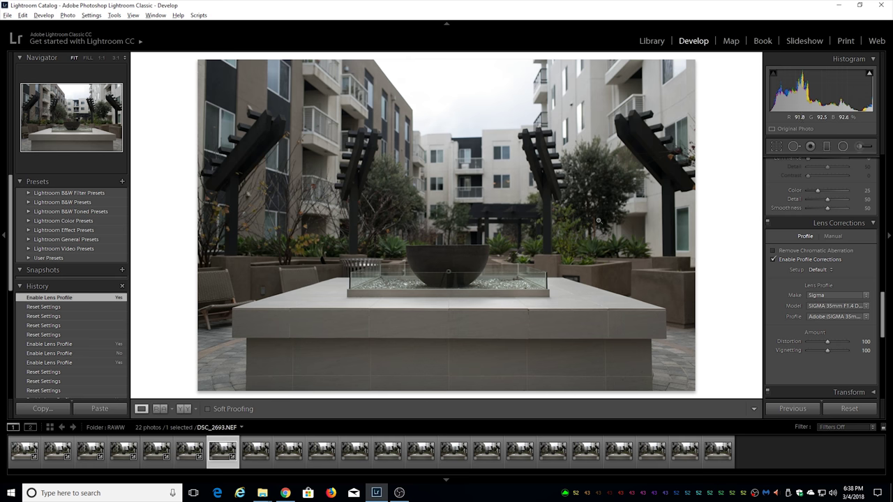
Step: Compare DSC_2693 with profile correction off and on, then advance through the series to DSC_2700
click(781, 259)
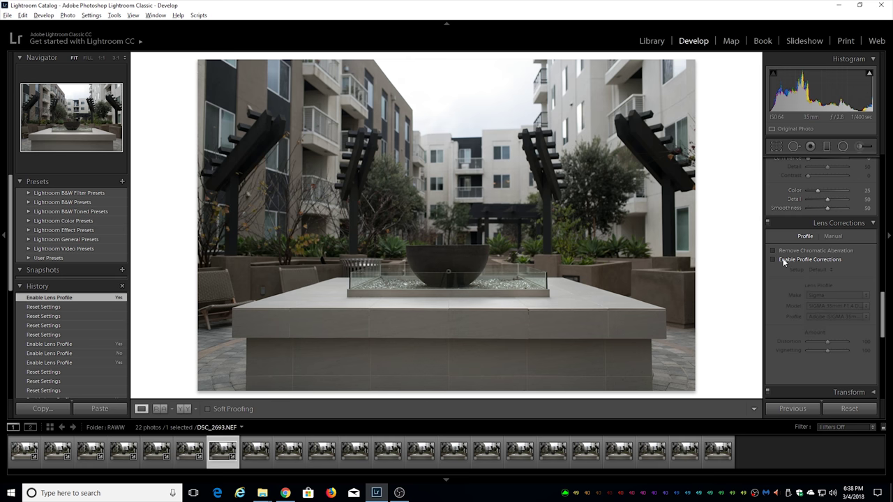
click(782, 261)
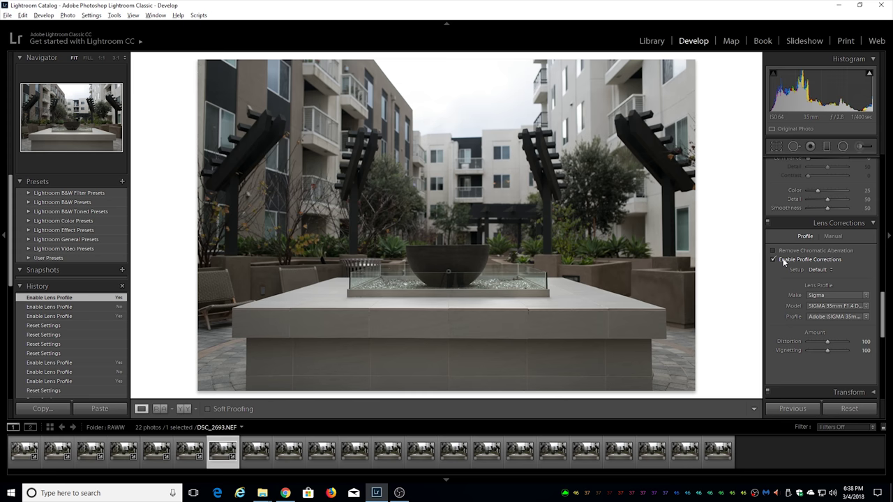
key(Right)
key(Right)
key(Right)
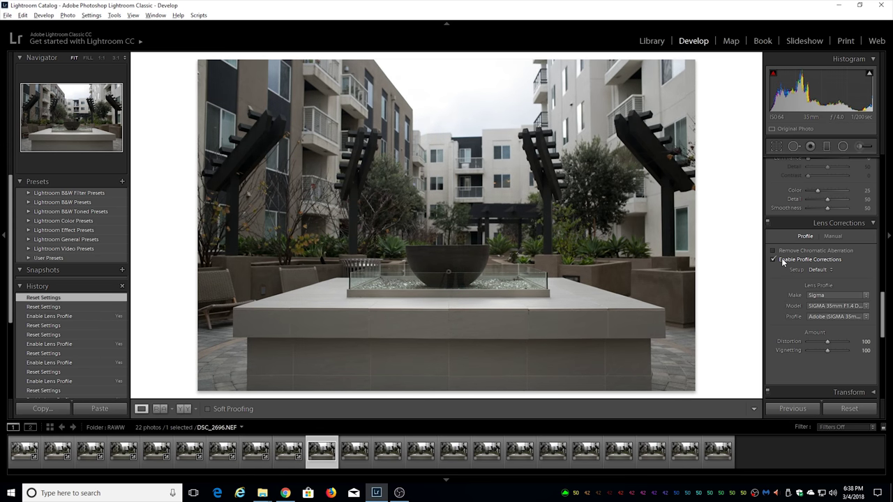
key(Right)
key(Right)
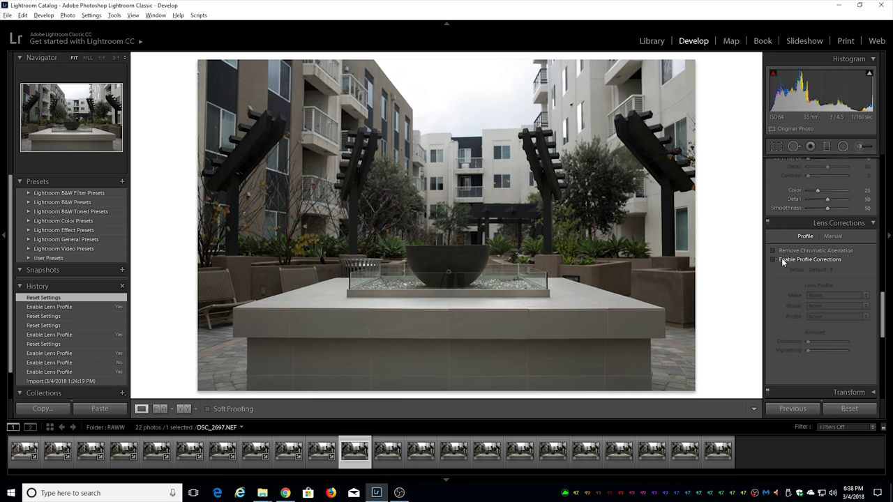
key(Right)
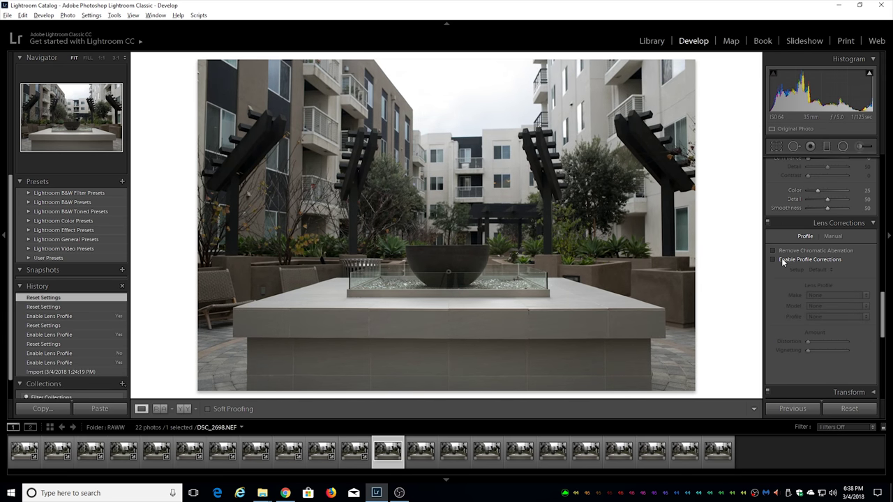
key(Right)
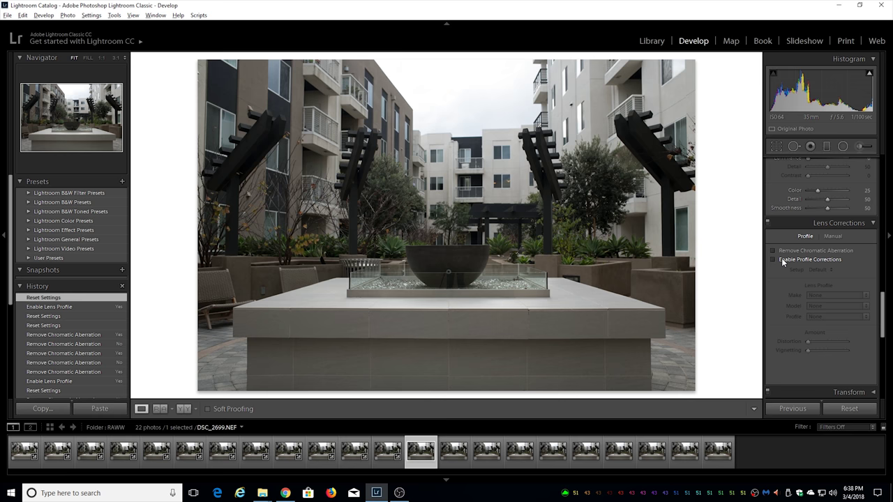
key(Right)
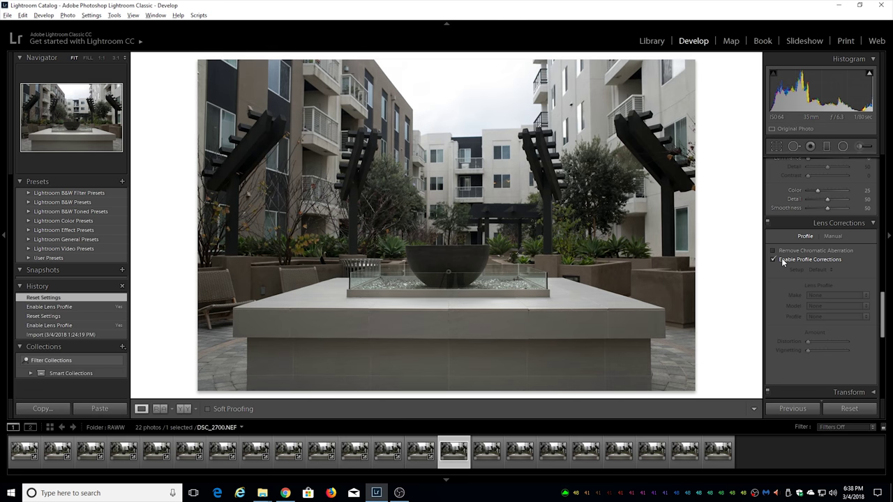
key(Right)
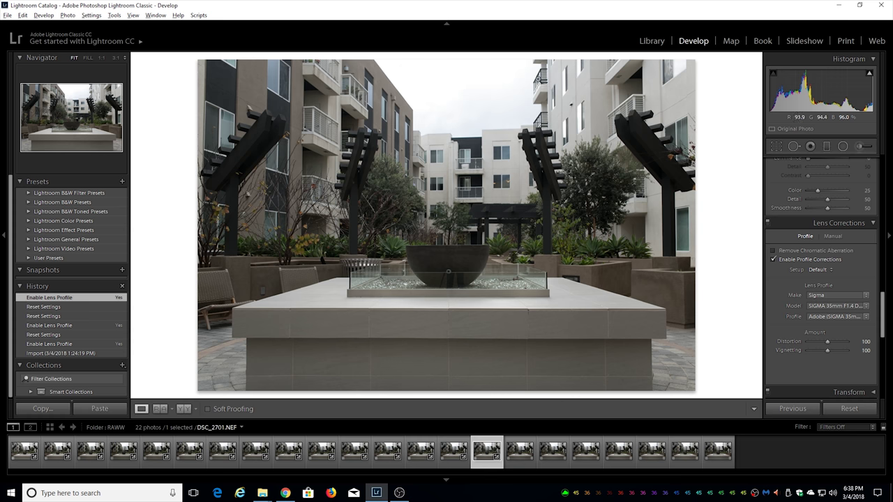
Step: Enable lens profile corrections on each remaining shot from DSC_2702 to the last one
key(Right)
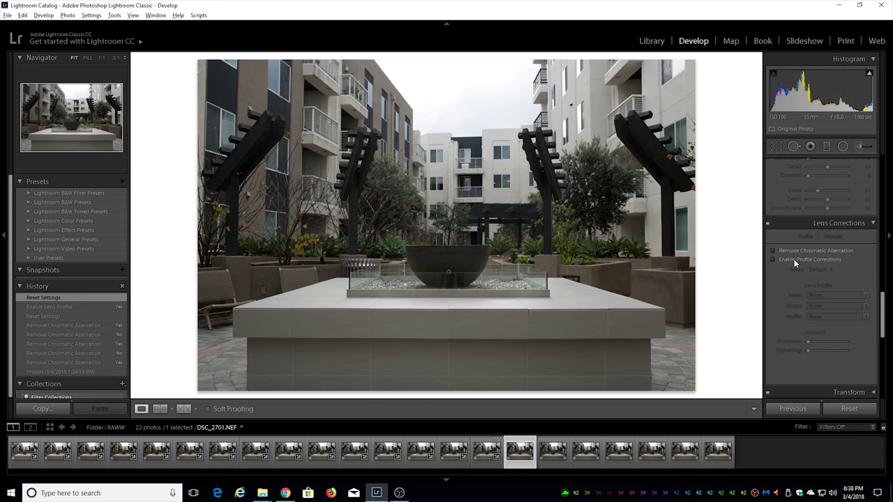
click(794, 259)
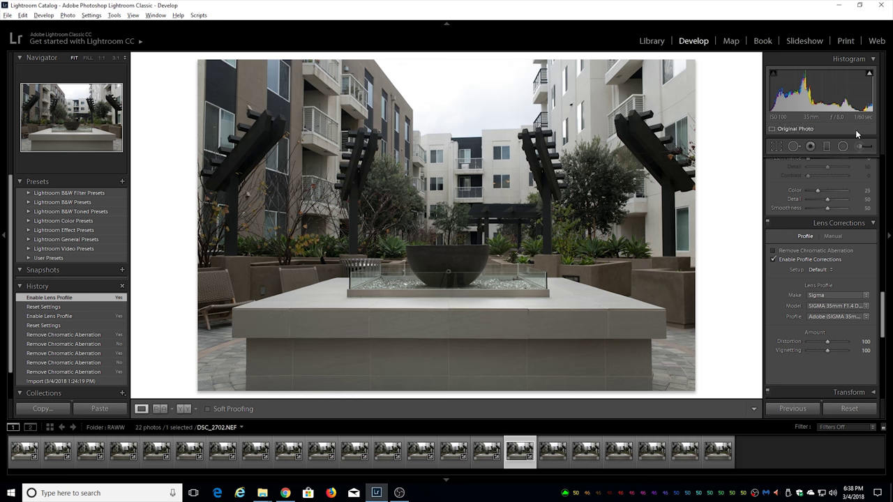
key(Right)
click(793, 260)
key(Right)
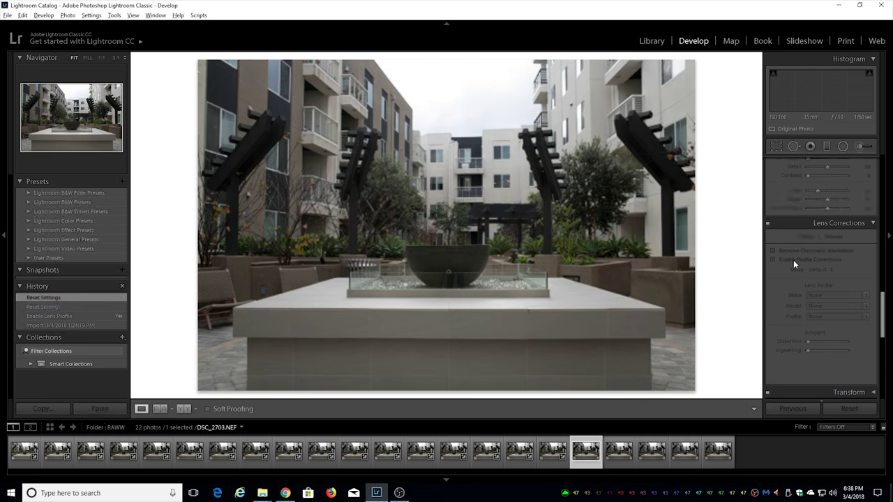
click(793, 260)
key(Right)
click(794, 260)
key(Right)
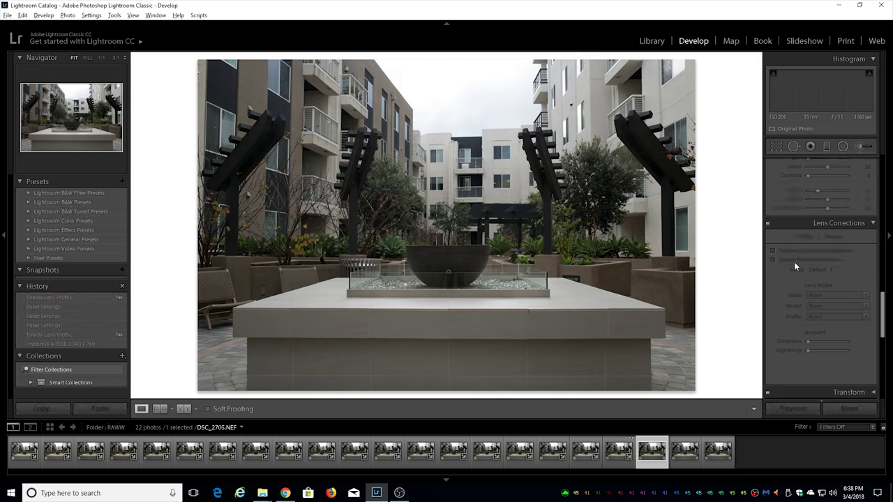
click(794, 260)
key(Right)
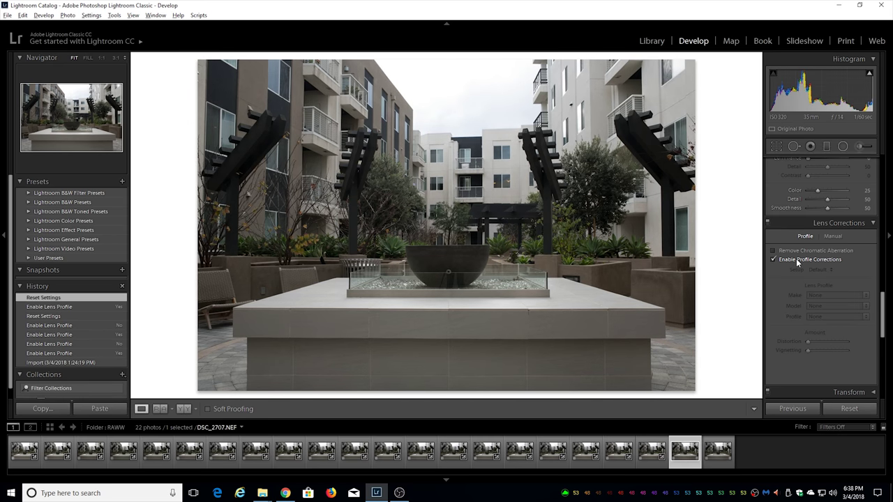
click(796, 261)
key(Right)
click(796, 261)
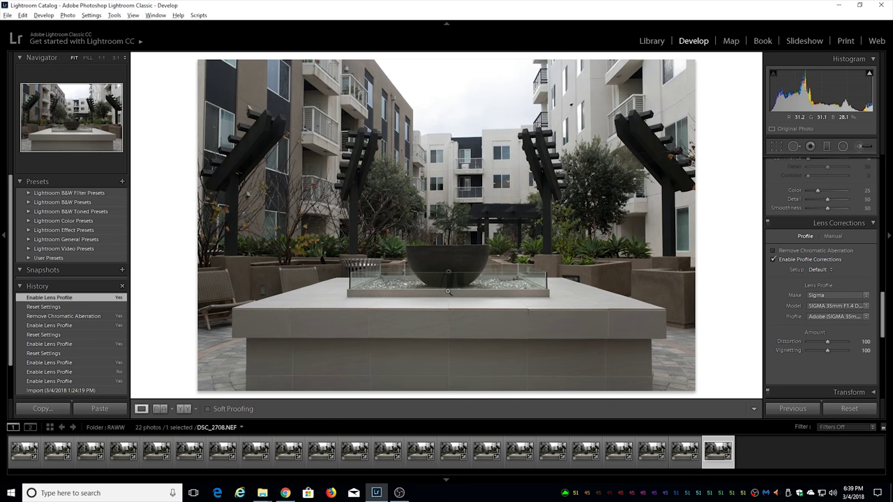
Step: Jump back through the filmstrip to DSC_2691 and then DSC_2688
click(148, 455)
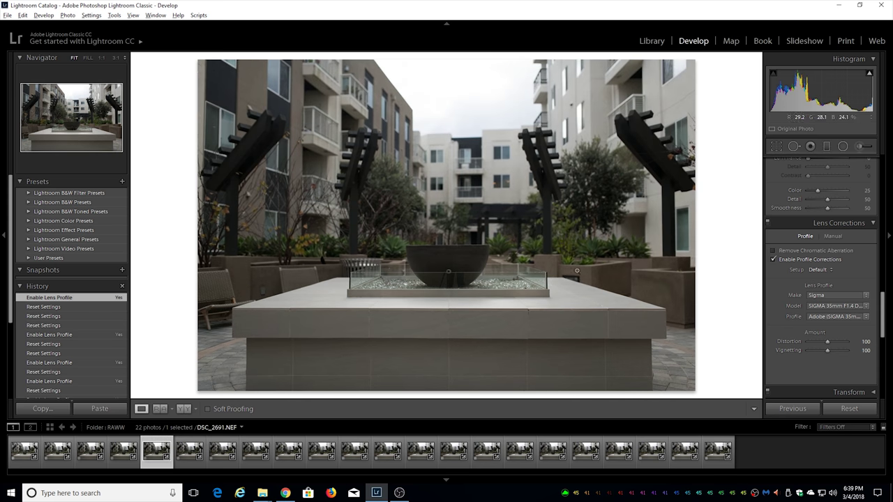
click(83, 459)
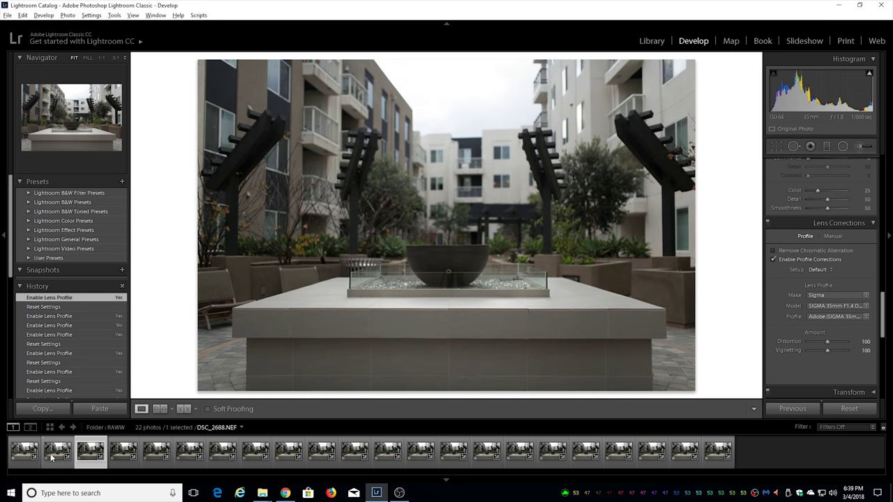
click(54, 458)
Step: Select DSC_2687, the first thumbnail in the filmstrip
click(14, 454)
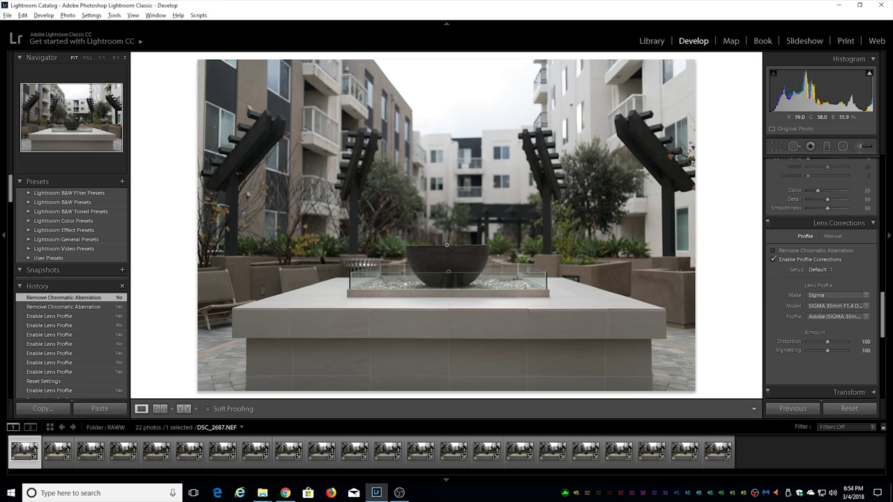
Step: Zoom to 1:1 on the fountain bowl and step through shots DSC_2688 to DSC_2696
click(448, 246)
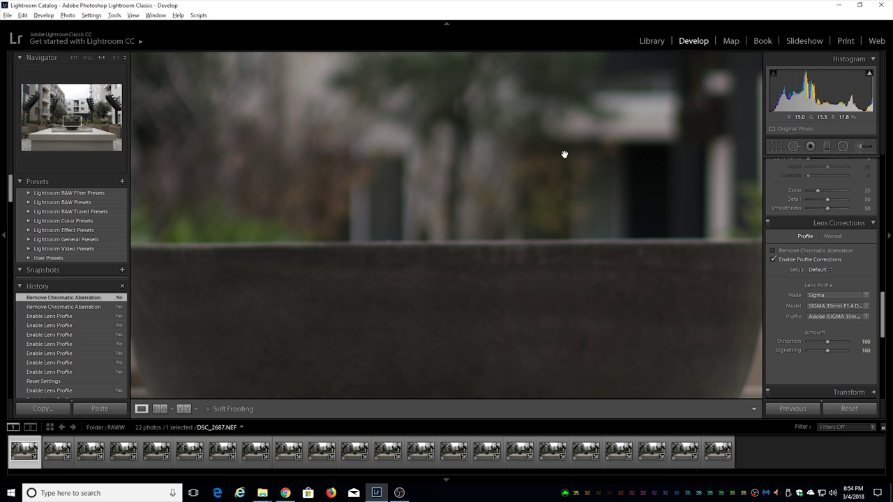
key(Right)
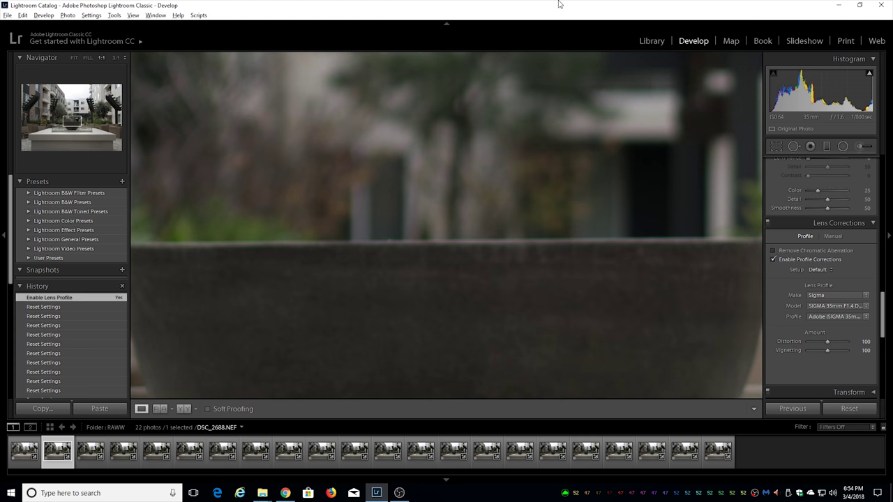
key(Right)
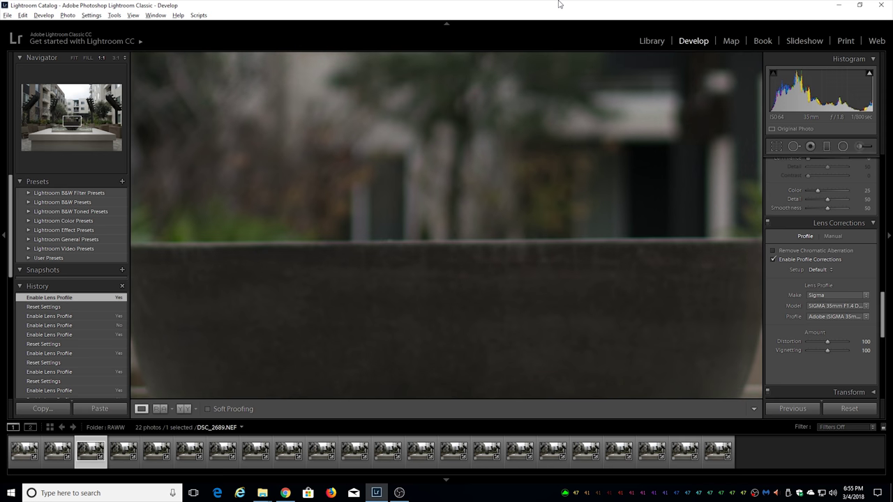
key(Right)
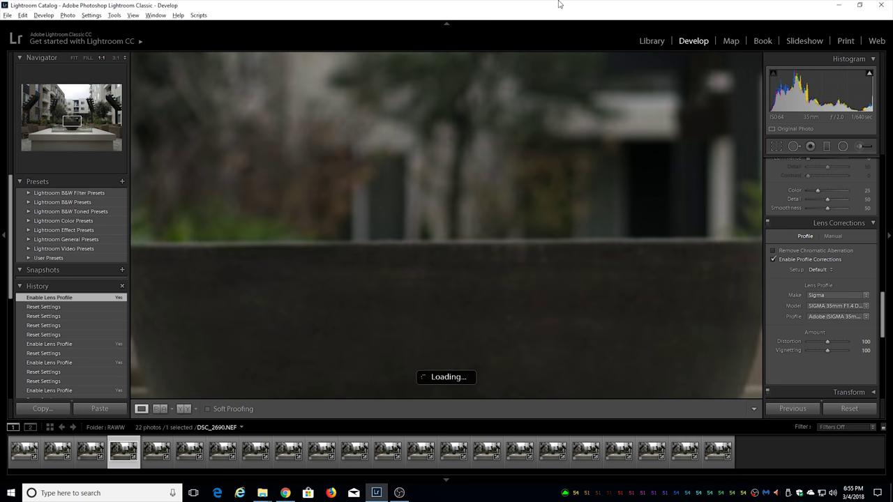
key(Right)
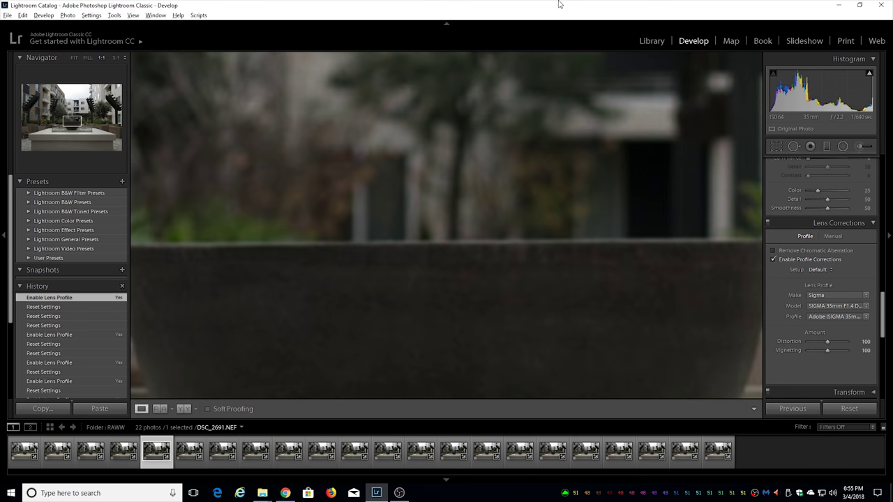
key(Right)
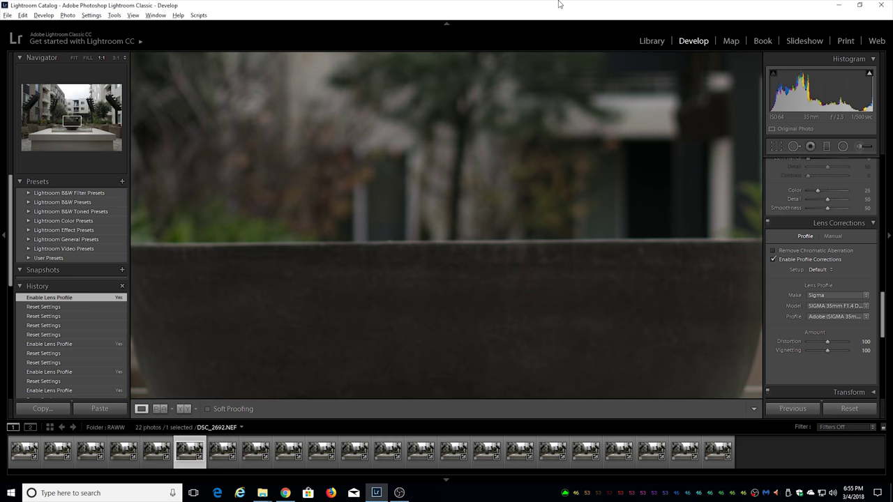
key(Right)
key(Right)
key(Right)
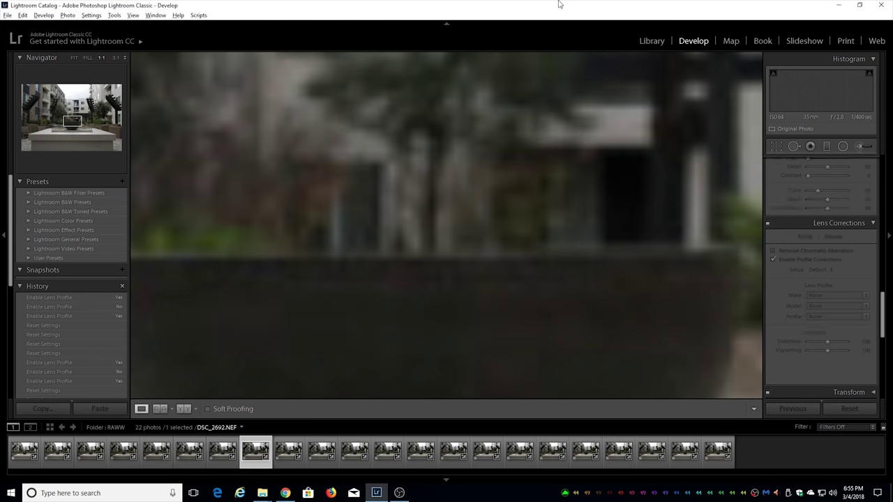
key(Right)
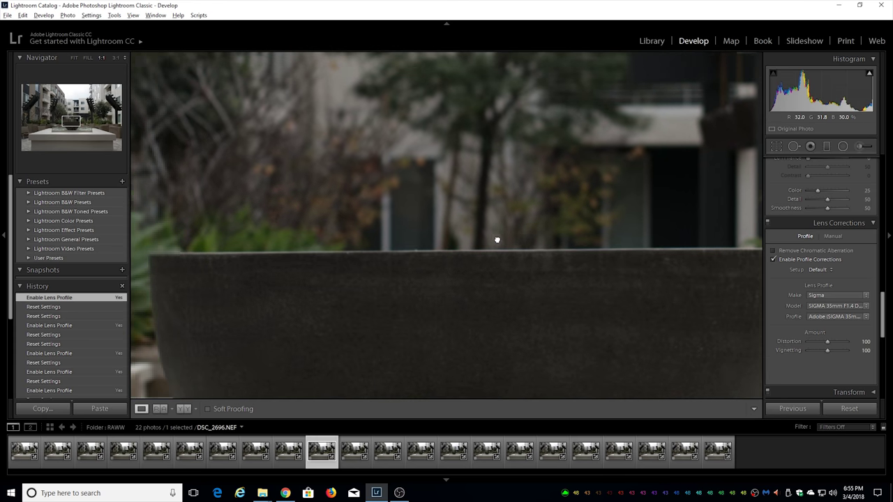
drag(491, 235, 472, 244)
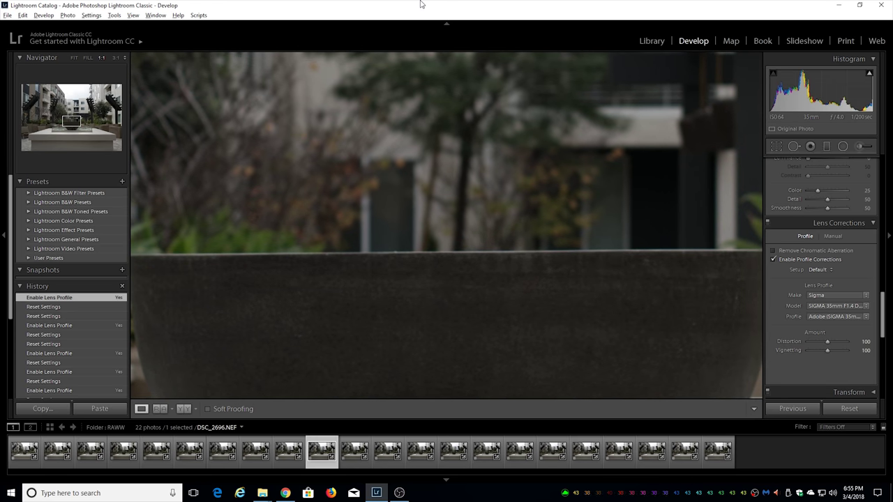
Step: Advance to DSC_2698 and inspect the bowl's base, coin and glass edge at 1:1
key(Right)
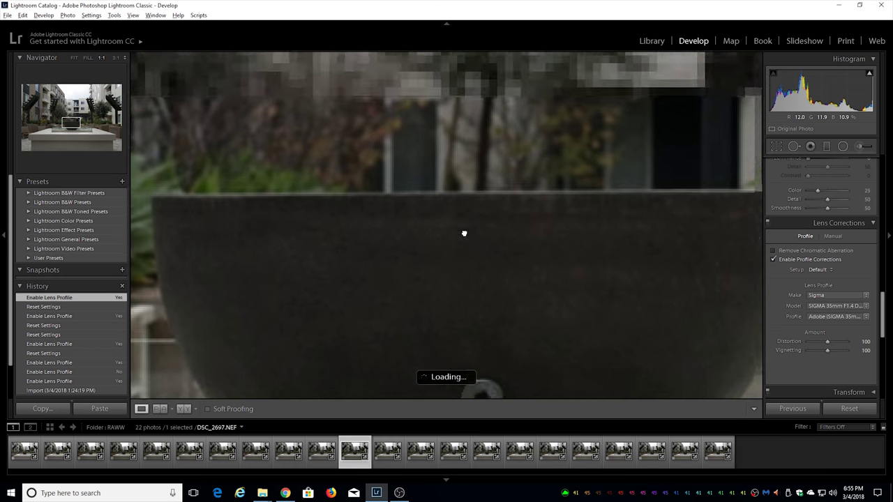
key(Right)
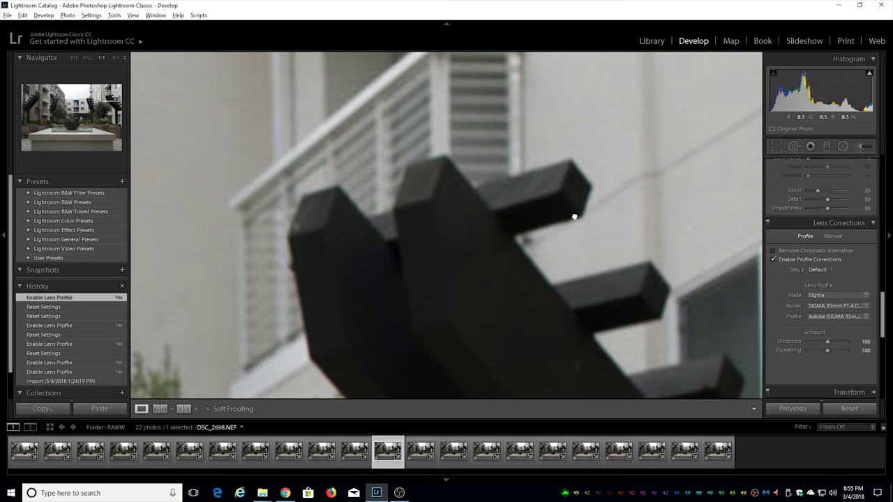
click(574, 217)
click(446, 247)
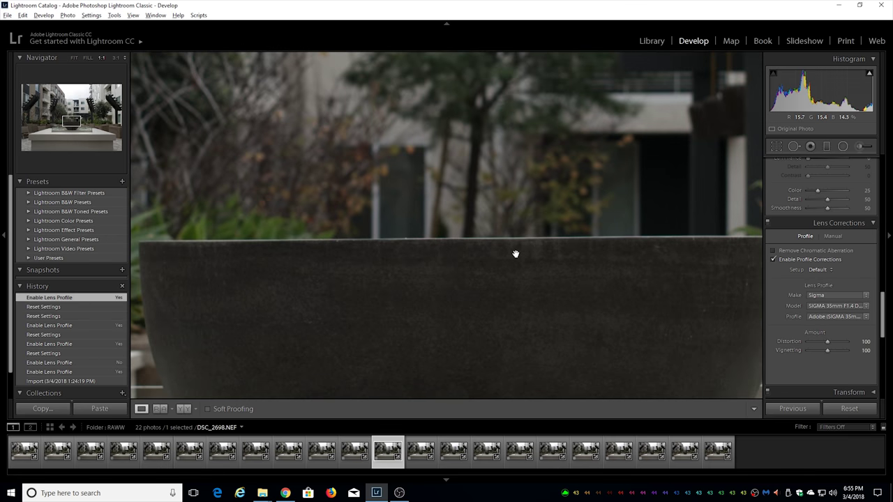
drag(515, 254, 536, 116)
drag(518, 296, 548, 102)
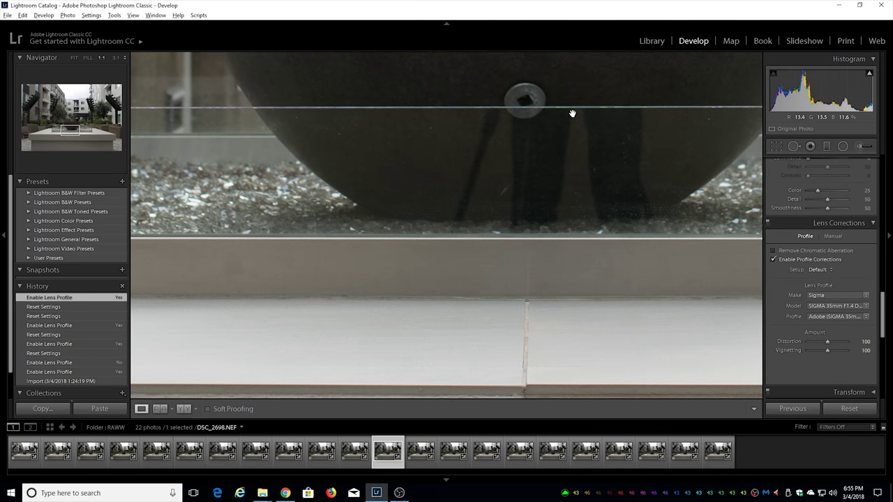
drag(572, 114, 514, 335)
drag(504, 254, 504, 278)
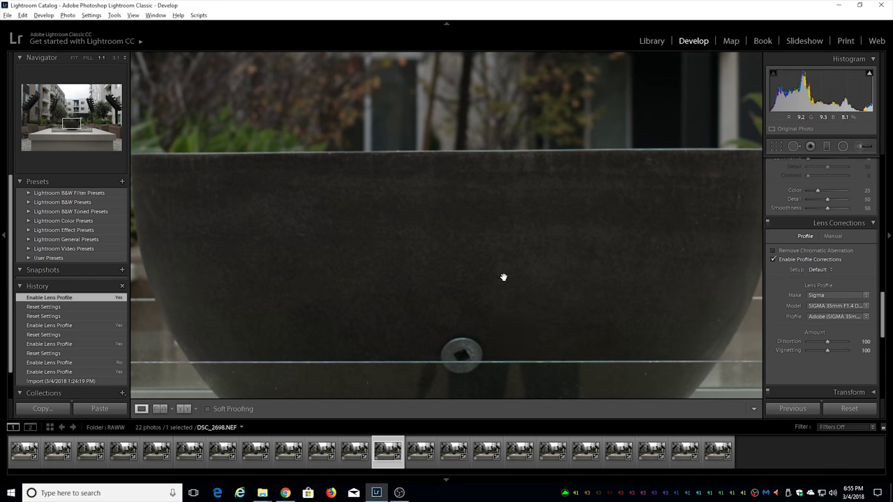
click(496, 227)
Step: Check the bowl at 1:1 on DSC_2705 and on the last shot, DSC_2708
click(617, 466)
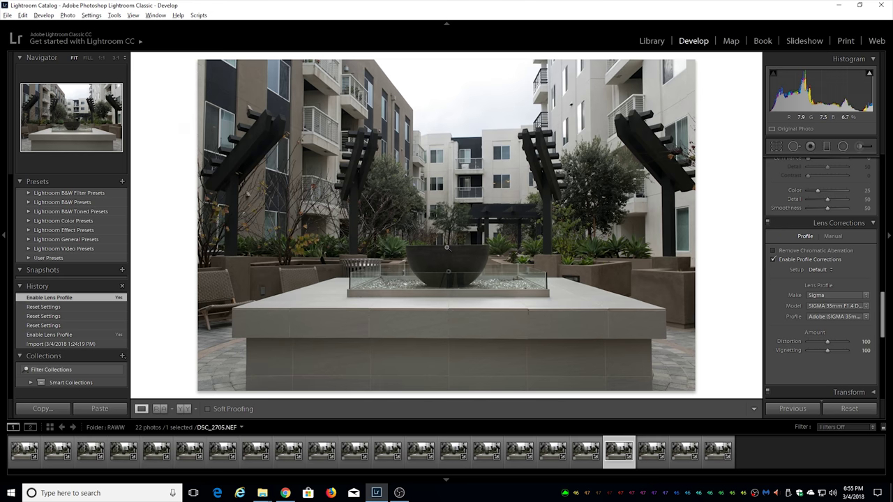
click(456, 243)
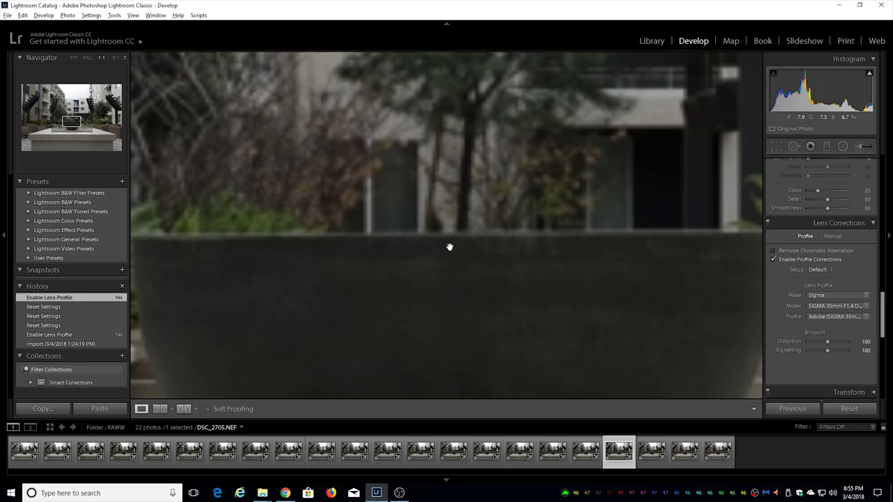
click(562, 240)
click(718, 451)
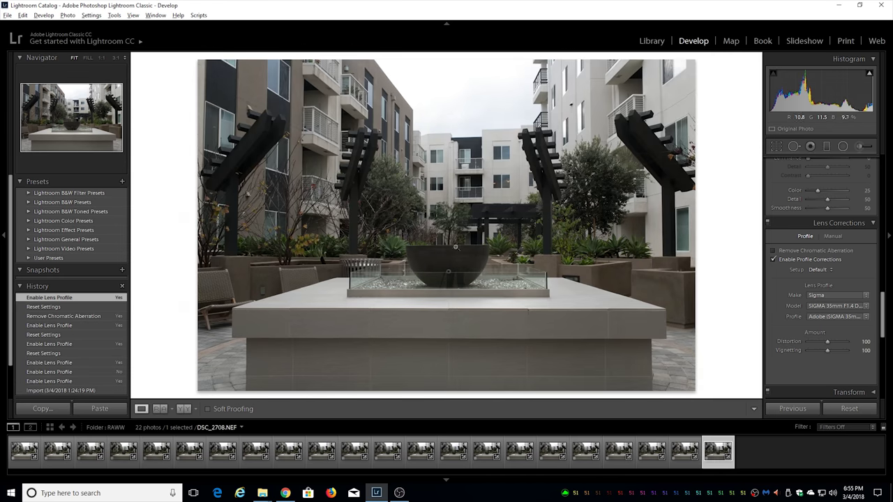
click(456, 247)
drag(392, 255, 450, 244)
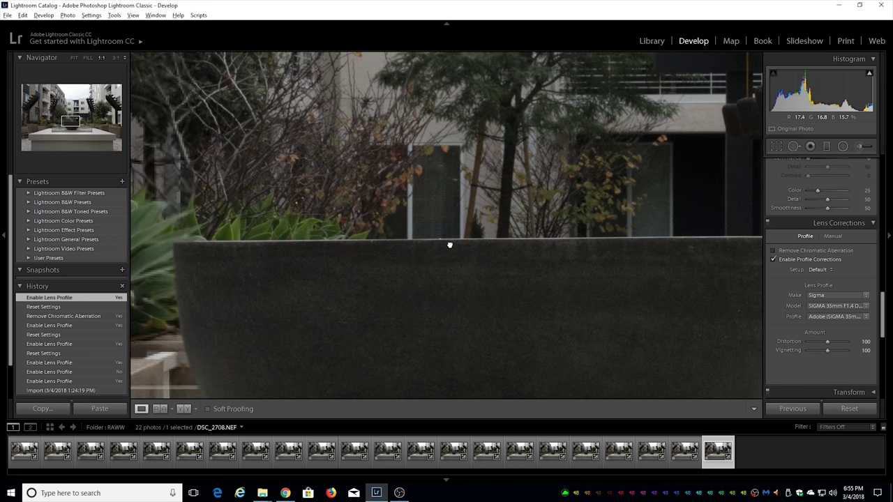
Step: Return to DSC_2687 and examine its upper-left window corner and beams at 1:1
click(513, 245)
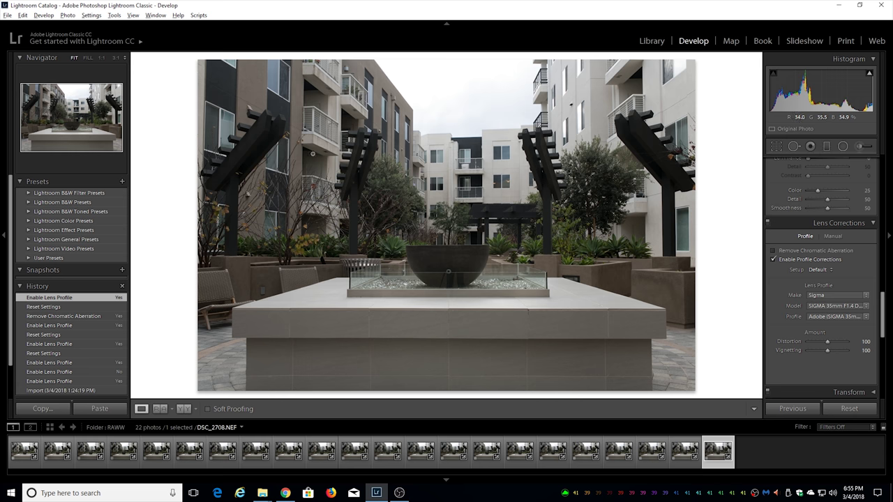
drag(235, 106, 395, 182)
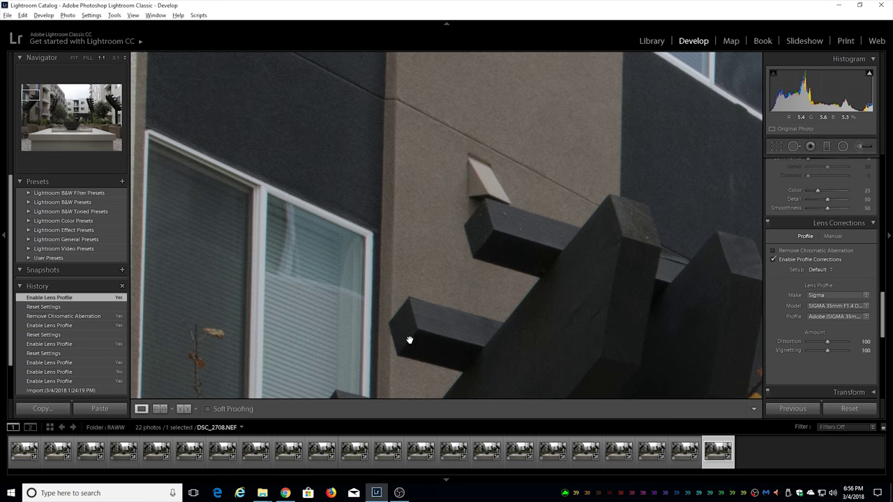
key(Home)
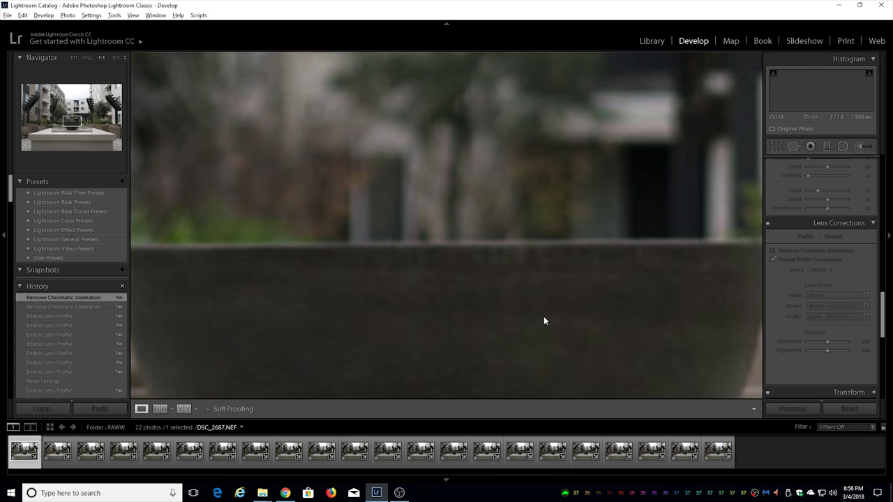
click(389, 199)
click(235, 109)
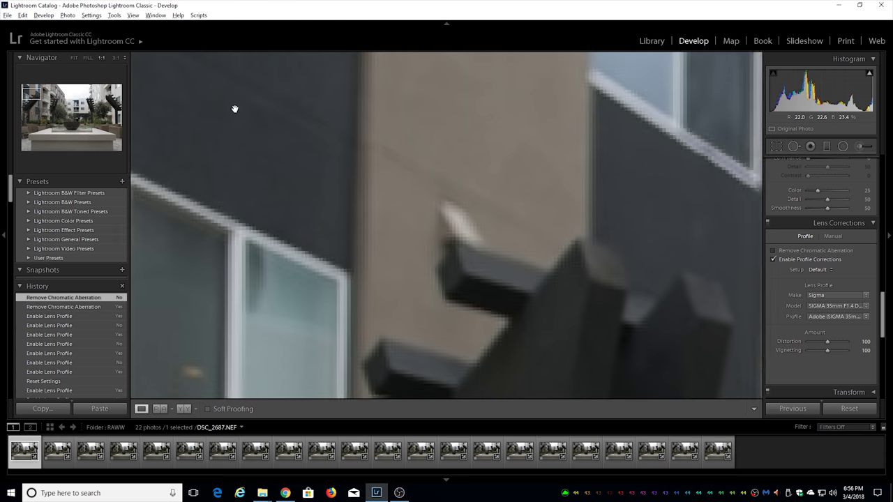
drag(263, 105, 293, 112)
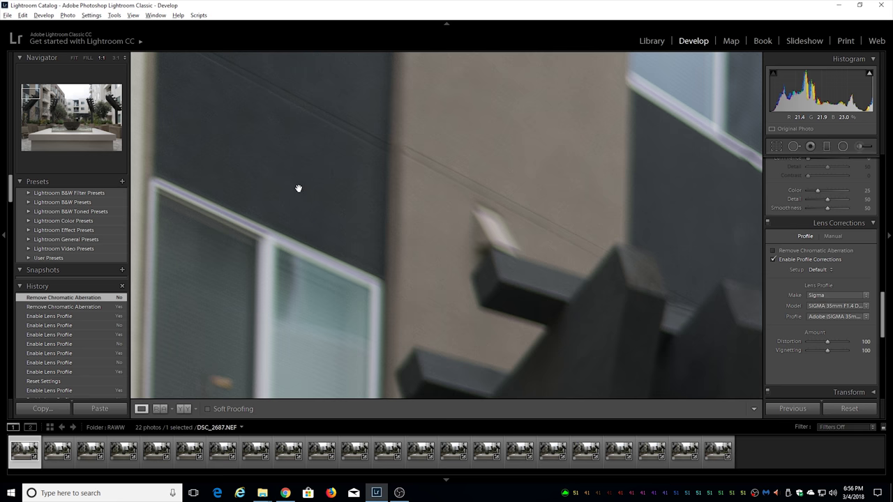
drag(298, 188, 317, 154)
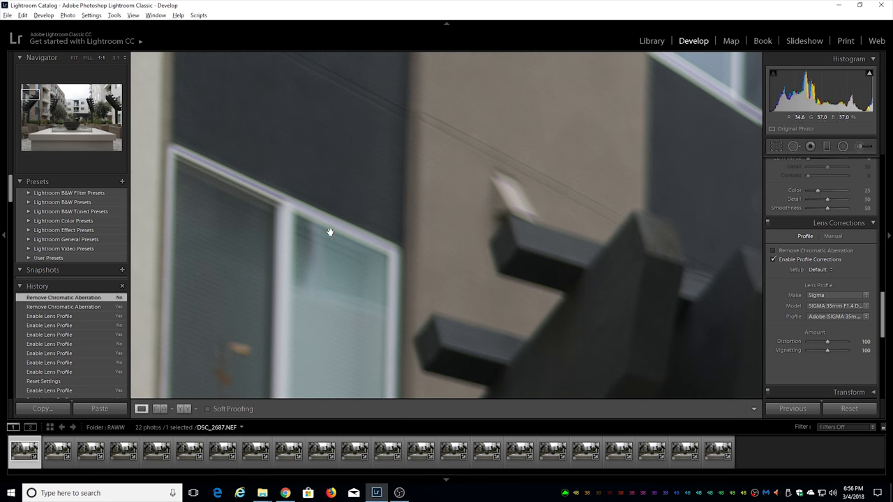
drag(469, 267, 393, 226)
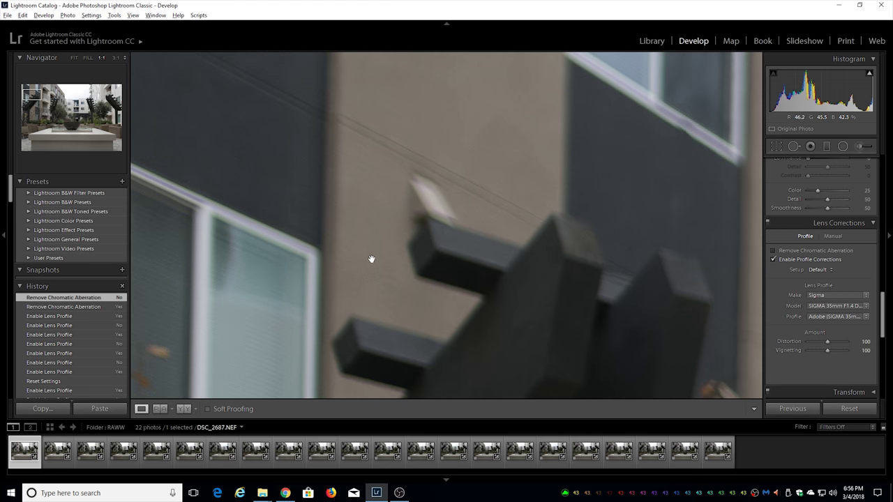
drag(371, 259, 363, 185)
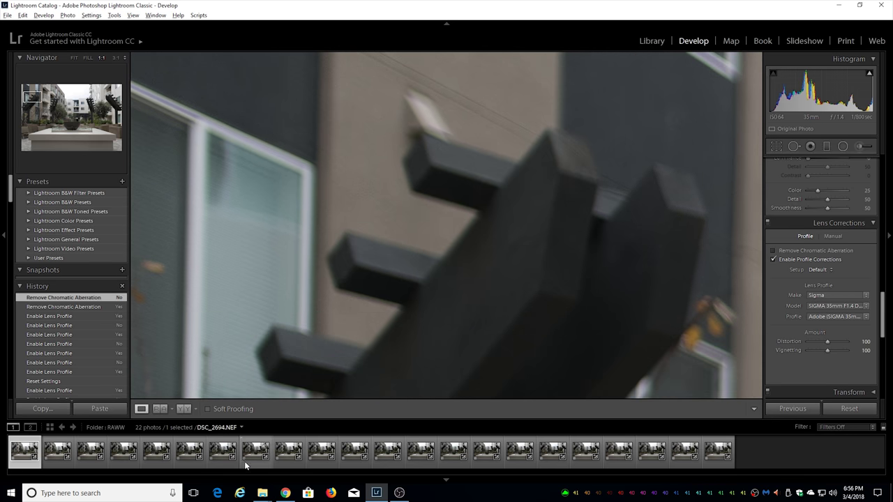
Step: Open DSC_2694 and zoom into its upper-left corner
click(244, 458)
click(553, 279)
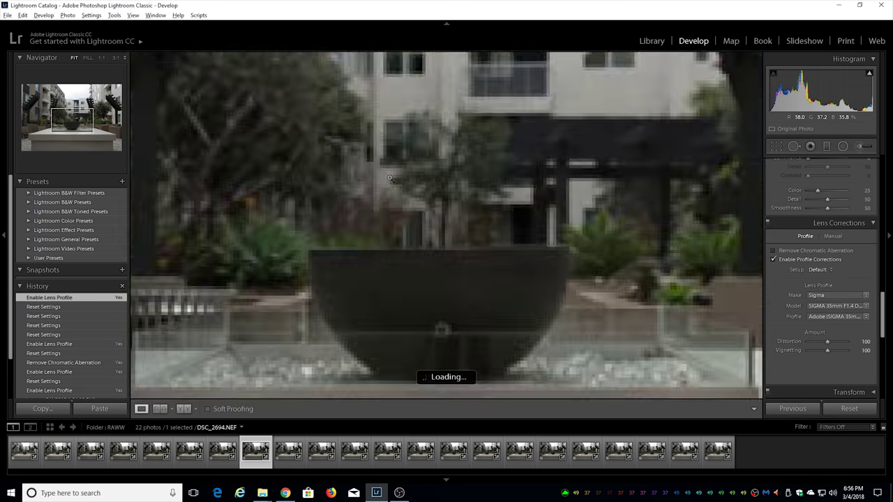
click(225, 82)
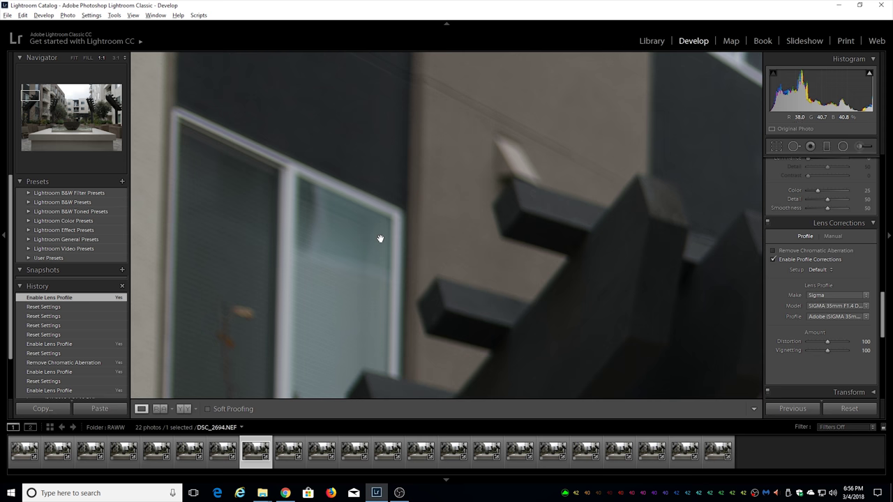
Step: Compare the lower-right pavement and planter edge with chromatic aberration removal on and off
click(425, 219)
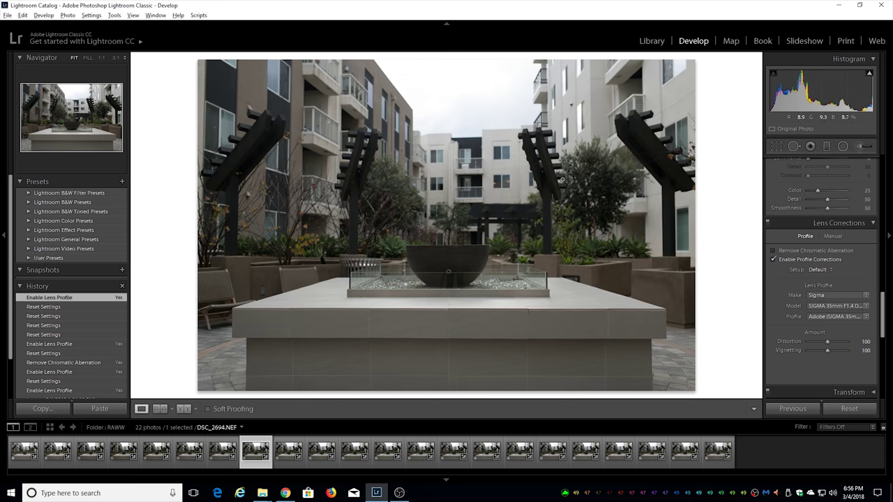
click(679, 384)
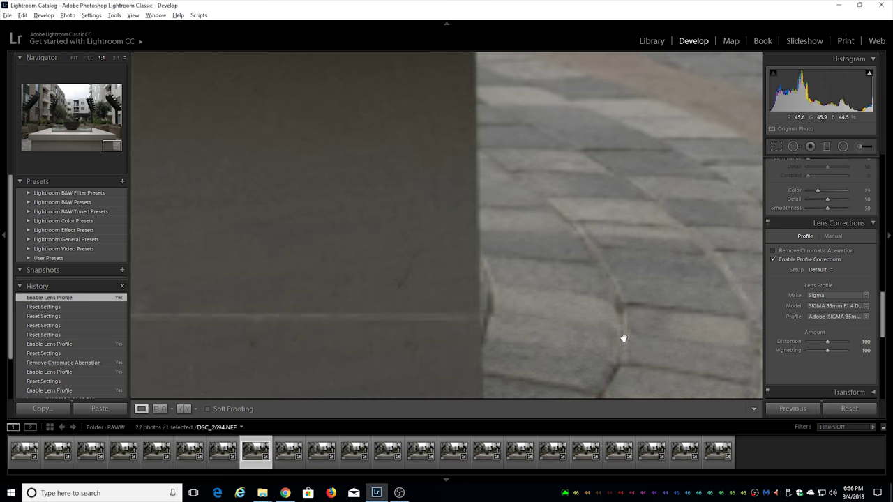
drag(624, 339, 584, 323)
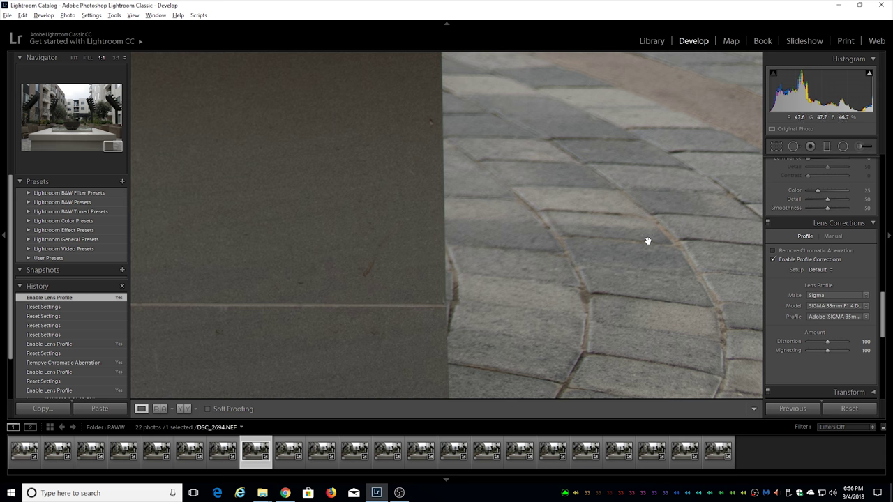
click(773, 250)
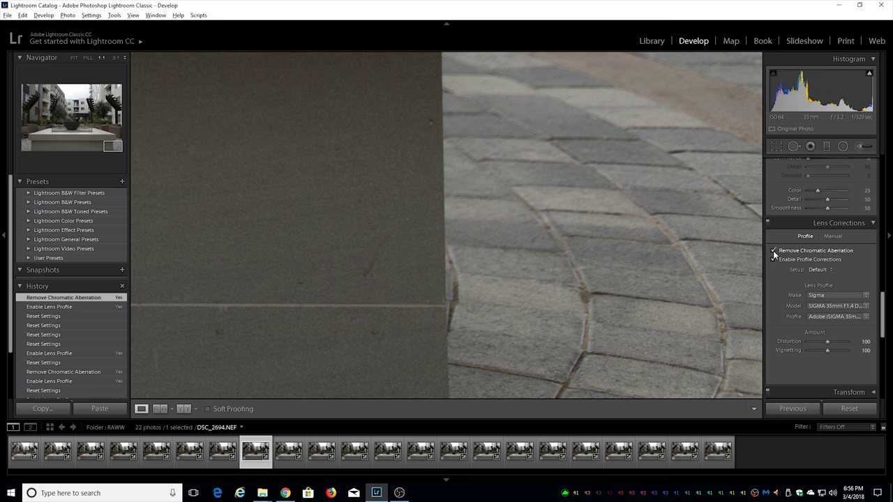
click(773, 250)
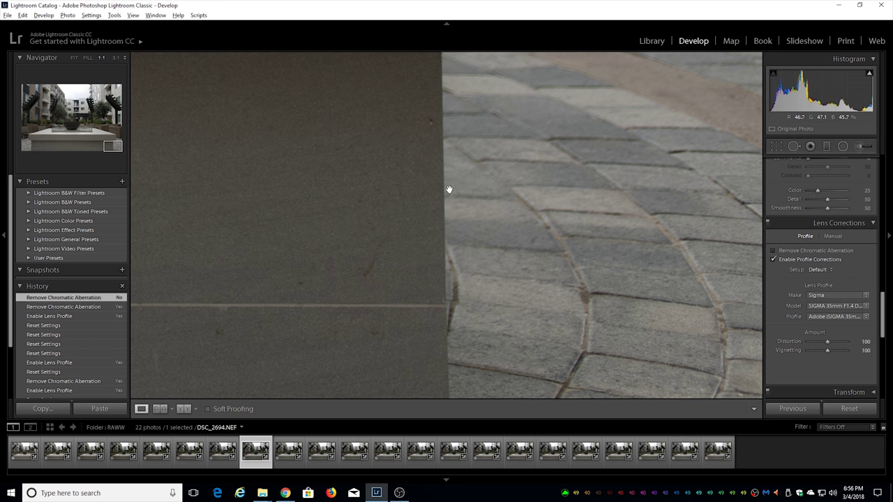
Step: Check the fountain base's front edge, turn chromatic aberration removal back on, and return to Fit
click(337, 211)
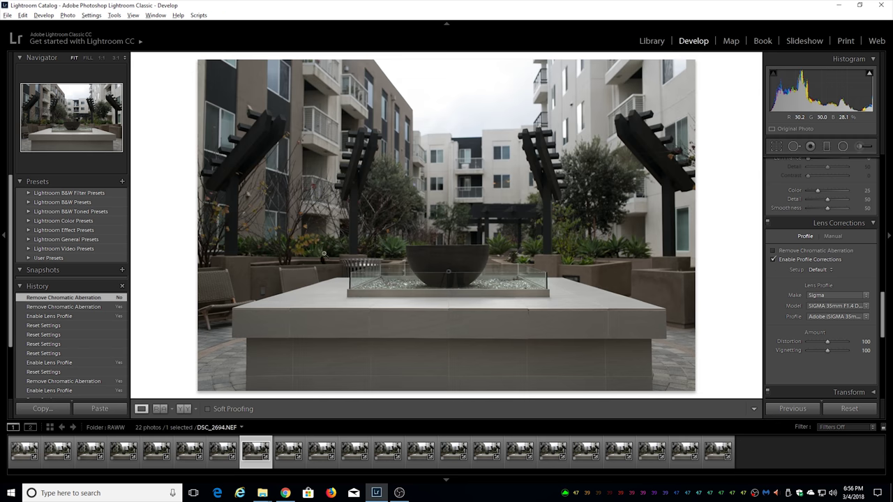
click(415, 311)
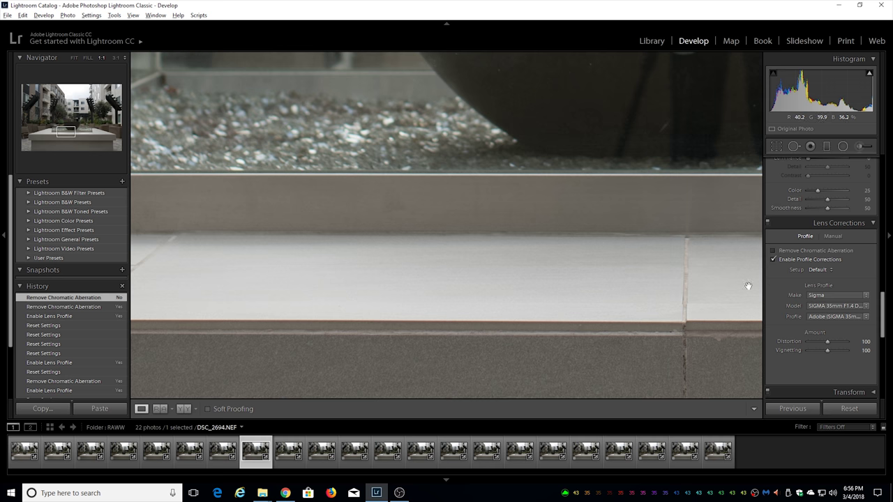
click(773, 250)
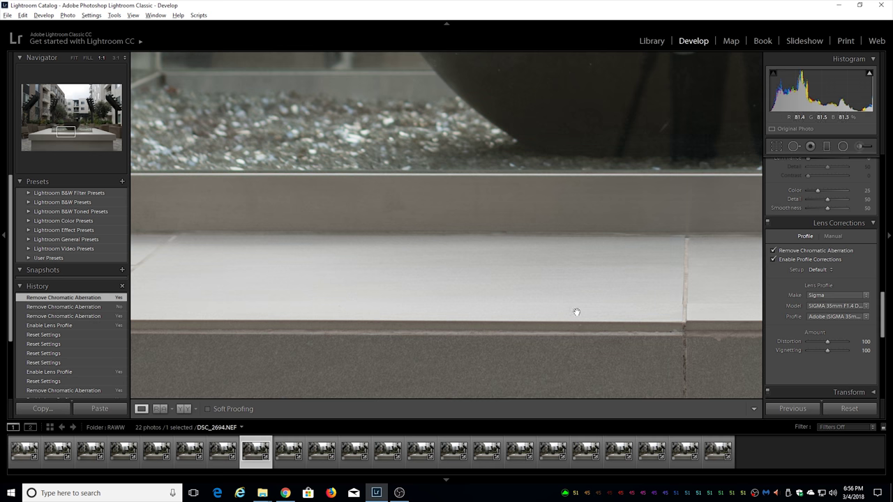
click(573, 228)
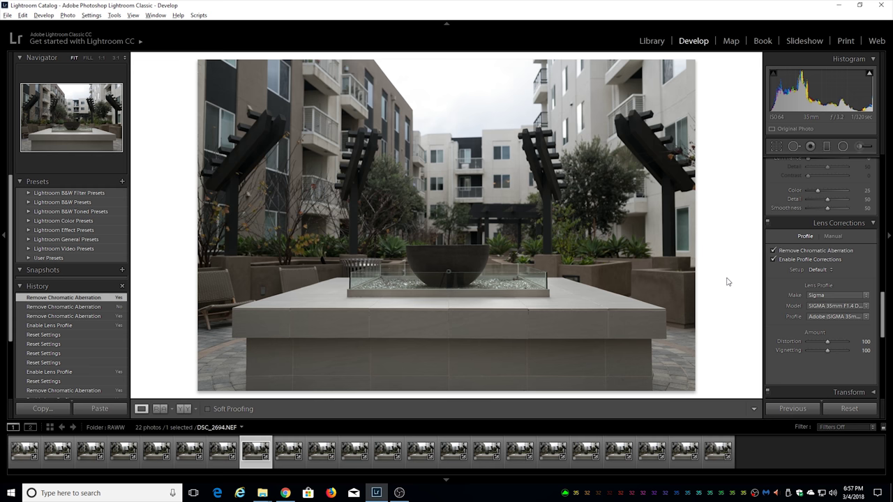
Step: Zoom in on DSC_2694's fountain bowl, then back out to the whole photo
click(431, 249)
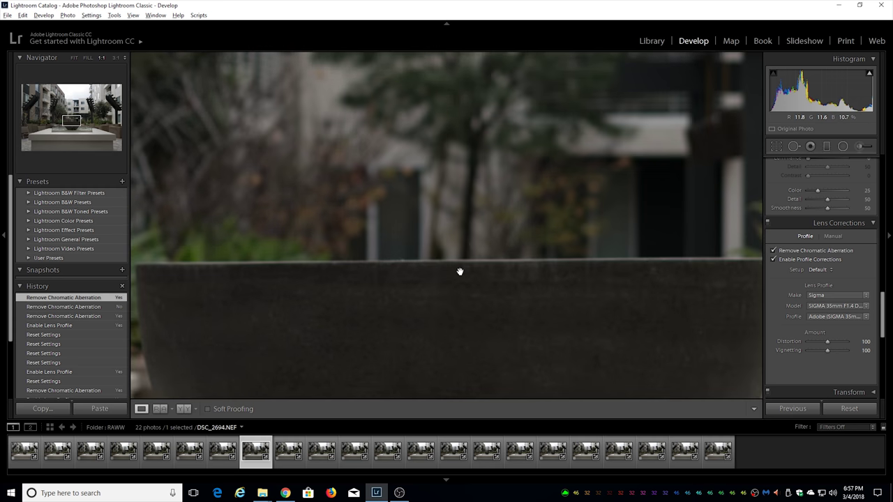
click(722, 235)
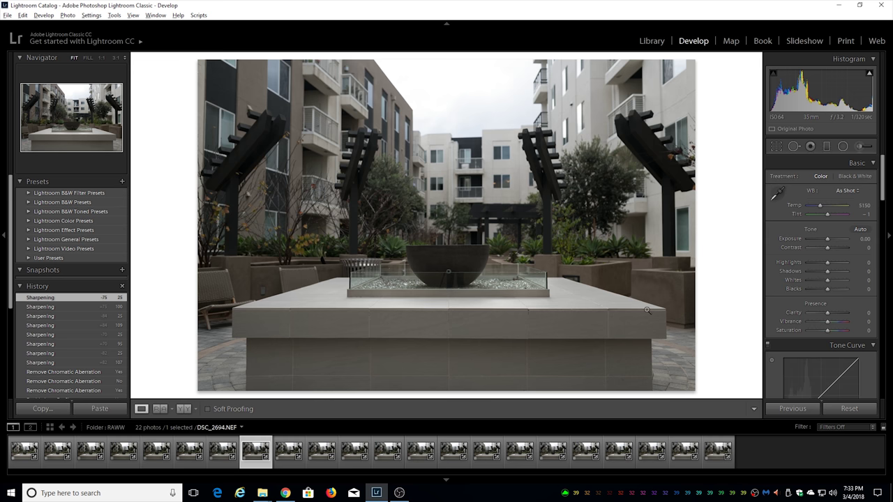
Step: Inspect the bottom-right and bottom-left corners of DSC_2687 at full size
click(25, 451)
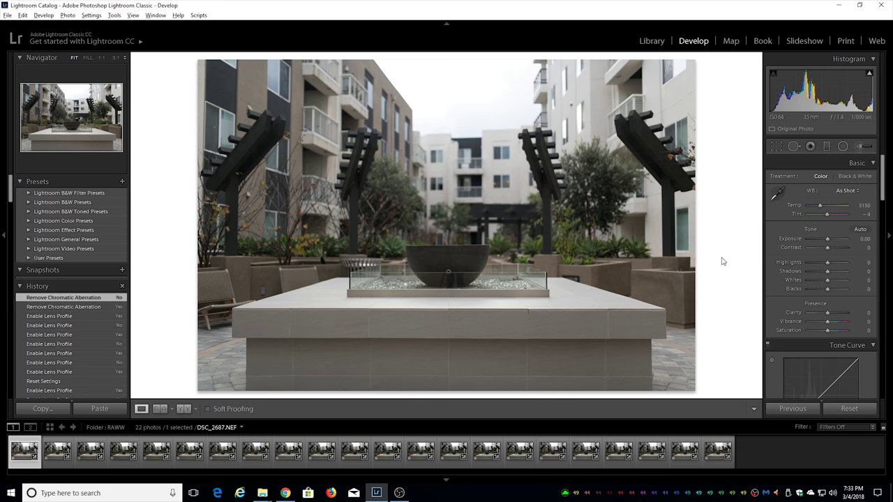
drag(688, 383, 614, 356)
drag(197, 389, 434, 263)
Step: Step through DSC_2694, DSC_2704 and the f/13 shot DSC_2706, ending on DSC_2699
click(259, 453)
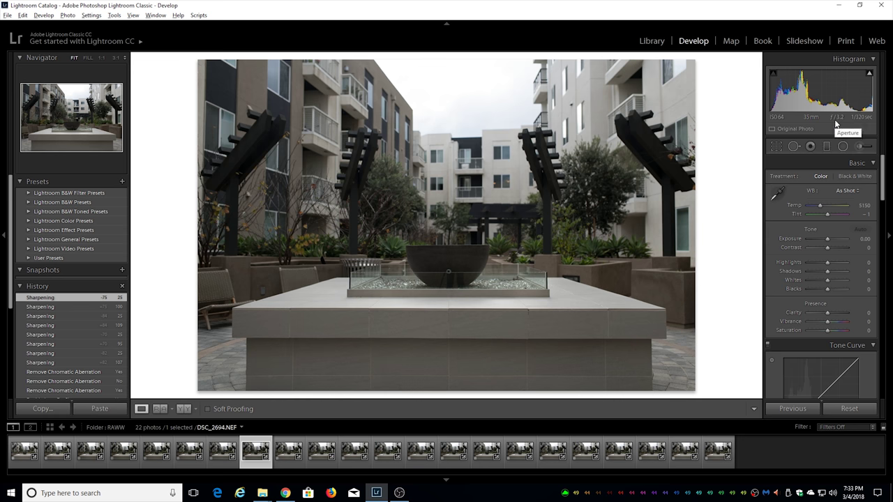
click(619, 452)
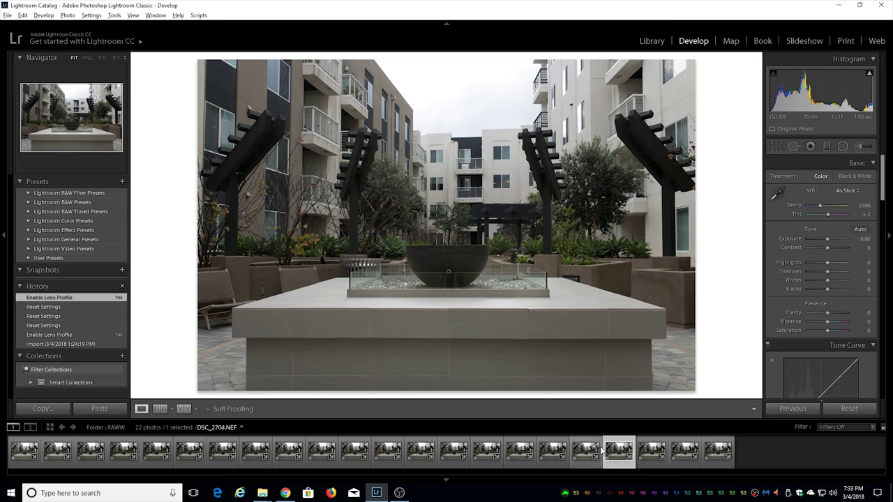
click(646, 458)
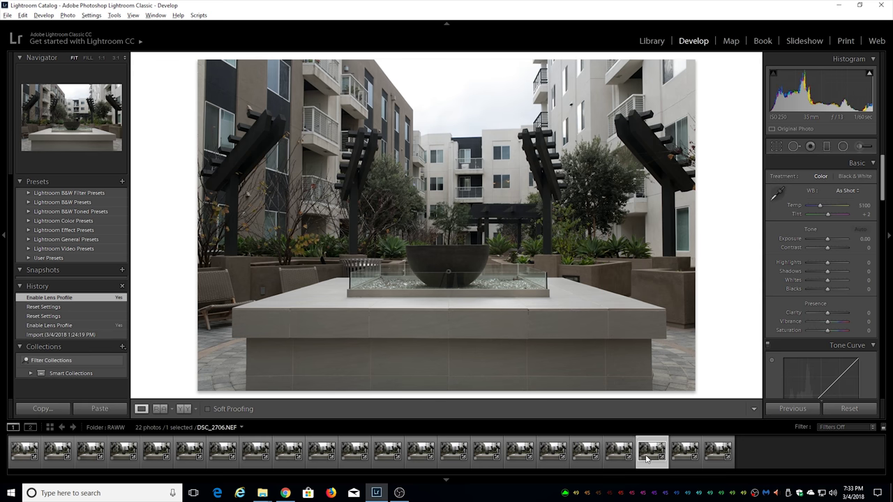
key(Right)
key(Right)
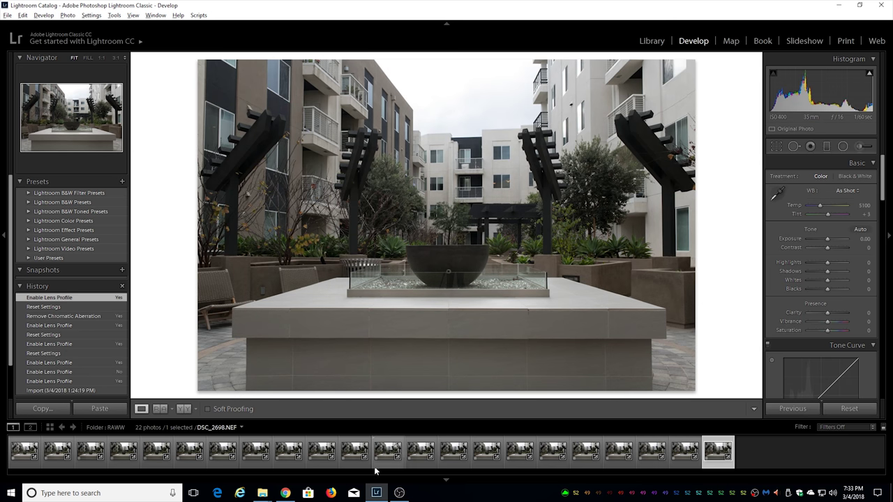
click(416, 456)
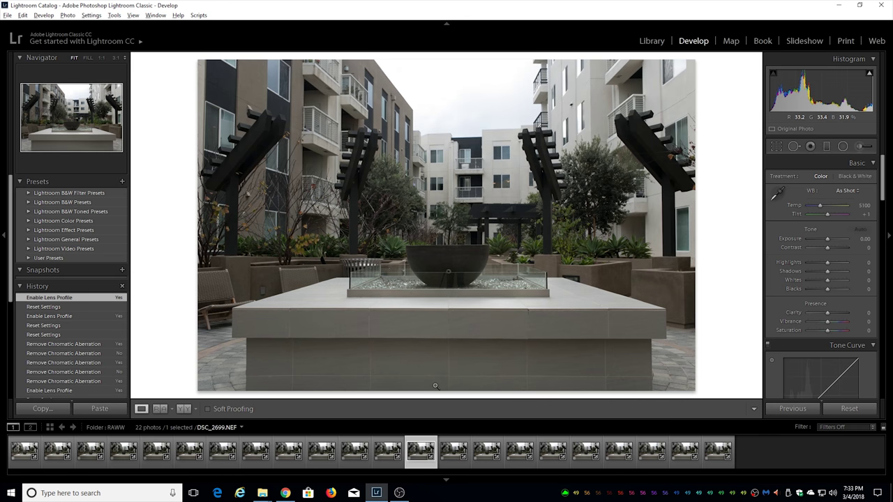